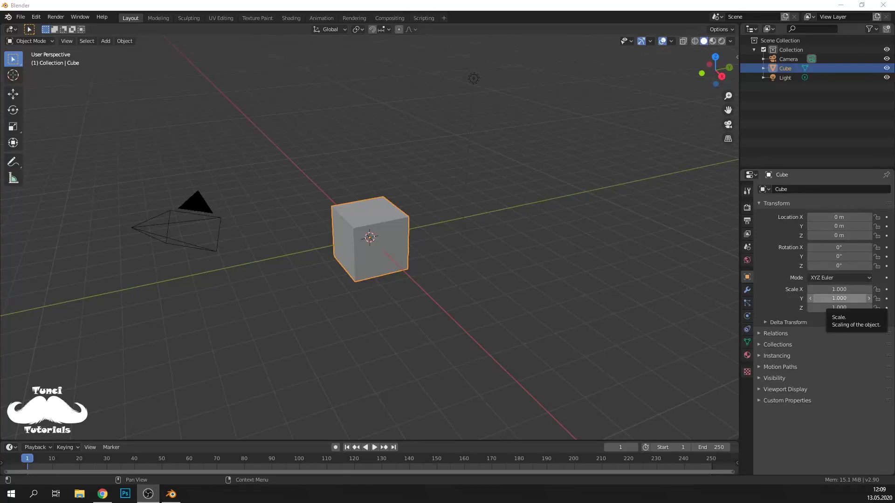
Step: Delete the default camera, cube and light, then add a Text object at the origin
left_click_drag(122, 69, 522, 406)
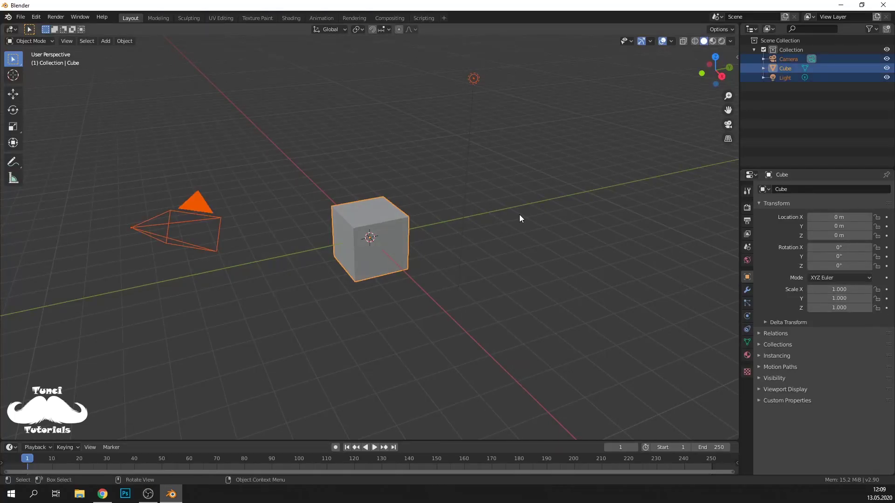
key("Delete")
left_click(105, 41)
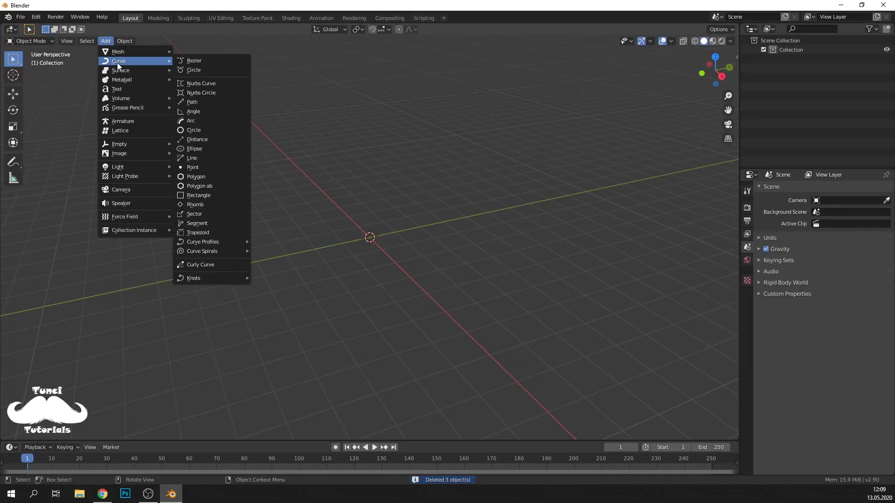
left_click(130, 88)
mouse_move(130, 89)
middle_mouse_down()
mouse_move(376, 307)
mouse_move(494, 337)
mouse_move(382, 251)
middle_mouse_up()
scroll(382, 251, "up", 2)
left_click(33, 41)
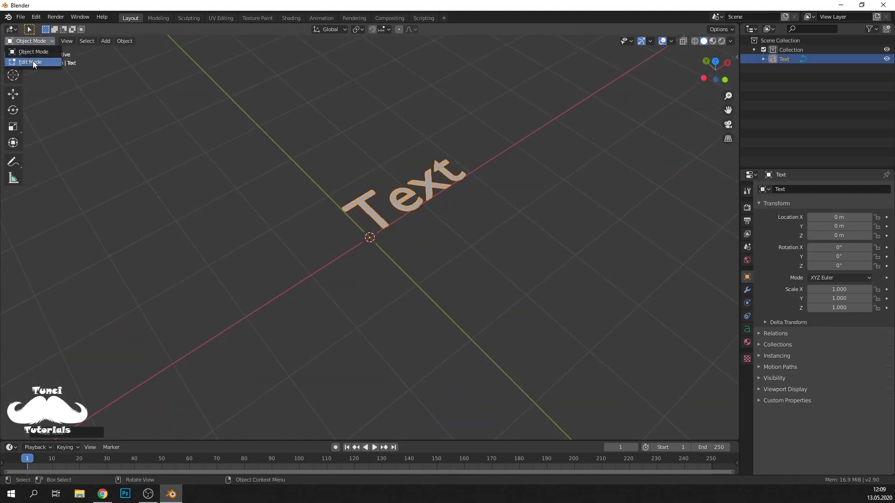
Step: Edit the text so it reads TUNCI instead of Text, then return to Object Mode
left_click(33, 61)
key("BackSpace")
key("BackSpace")
key("BackSpace")
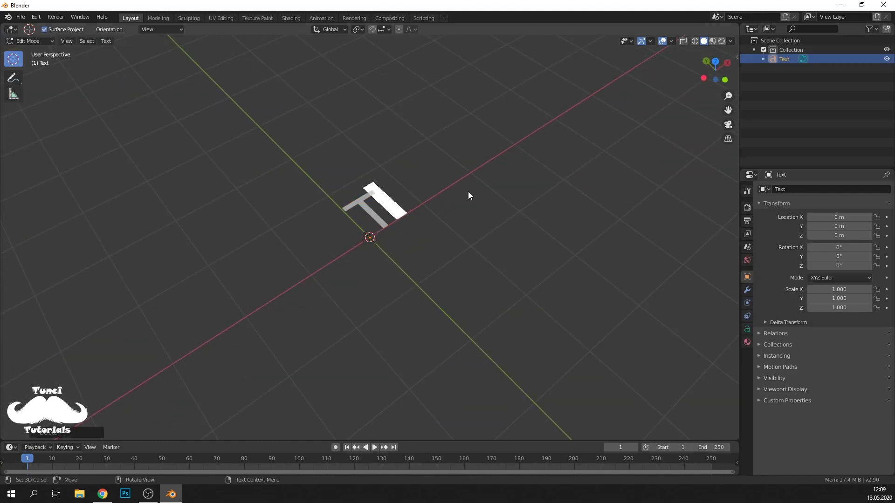
type("u")
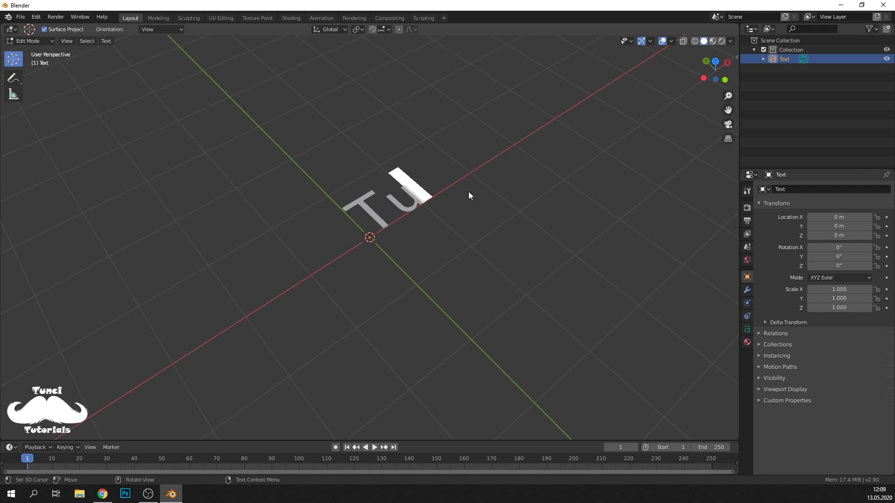
key("BackSpace")
type("UNC")
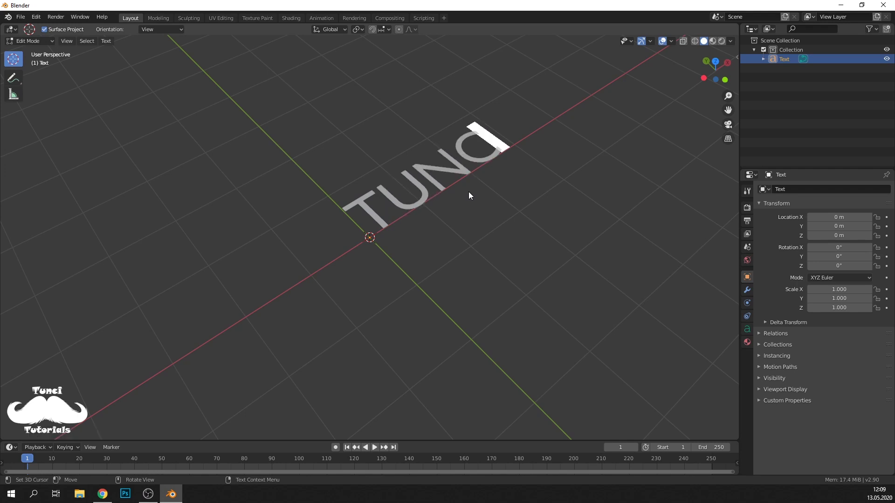
type("I")
middle_click_drag(538, 150, 494, 200)
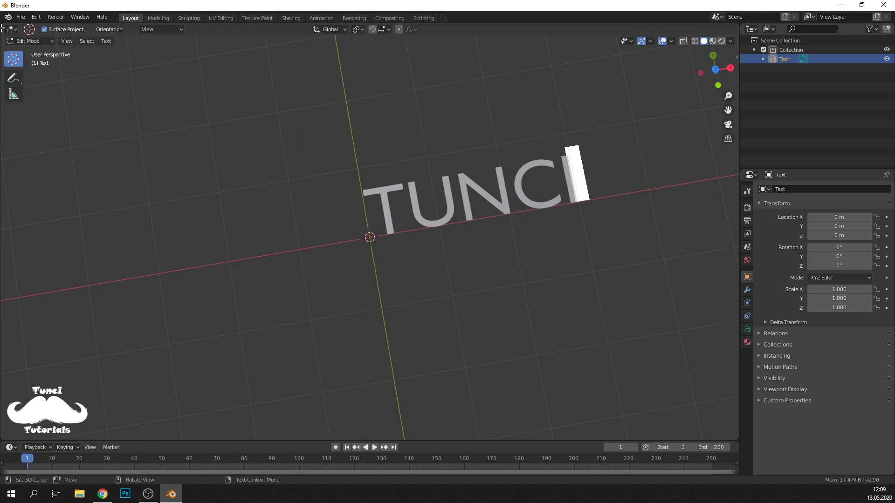
left_click(32, 38)
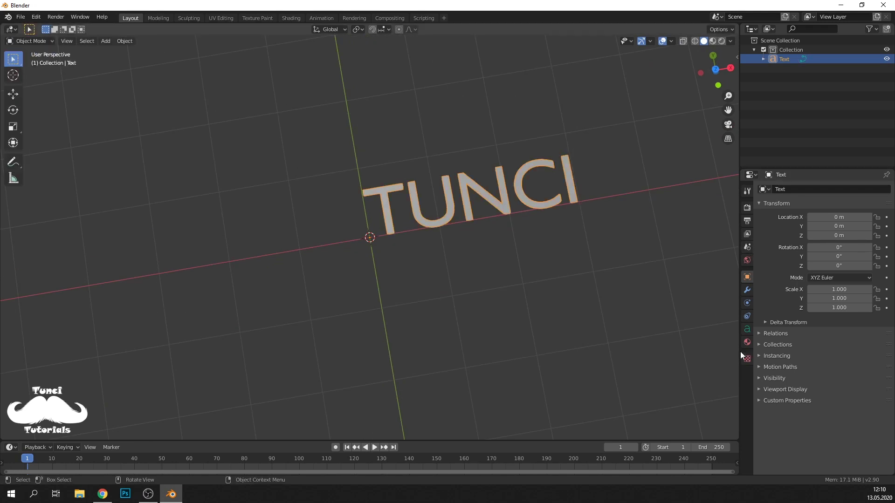
Step: Set the text font to Bauhaus93 and extrude the letters to 0.08 m
left_click(747, 329)
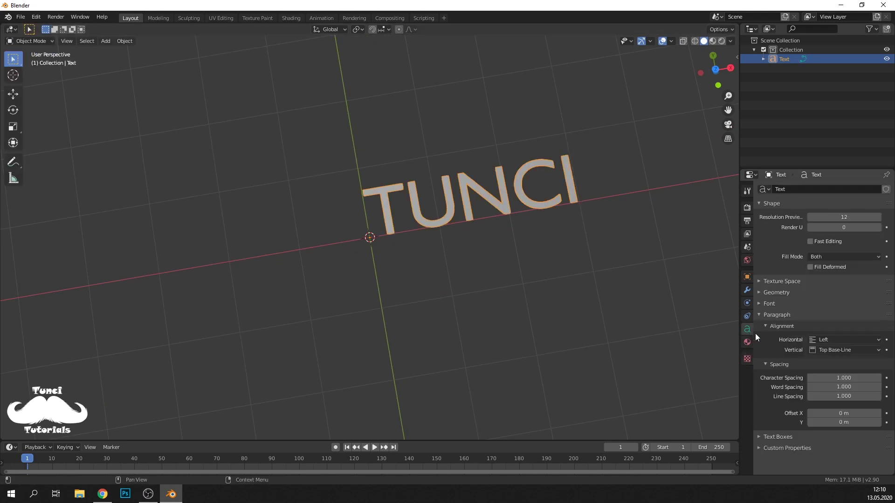
left_click(759, 305)
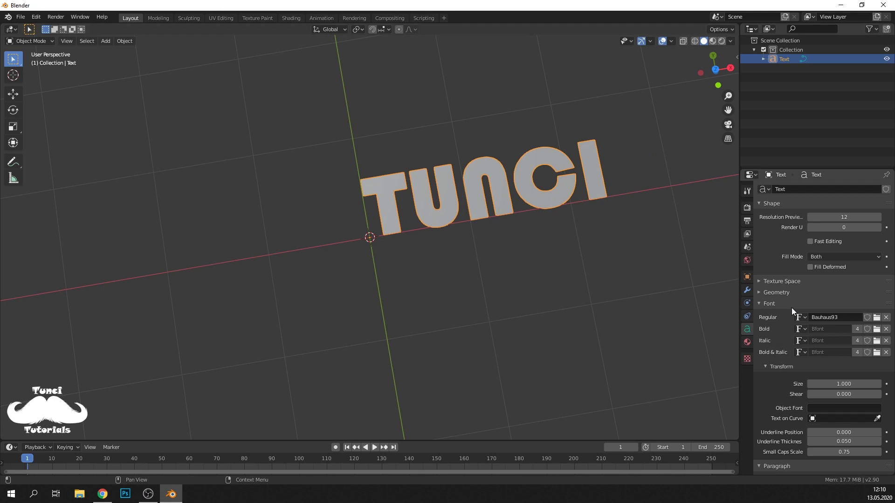
left_click(767, 293)
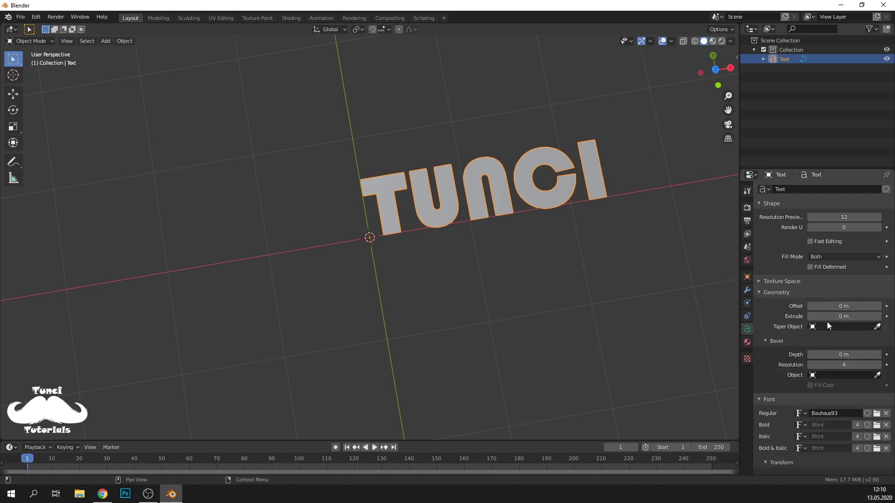
left_click_drag(830, 316, 846, 317)
middle_click_drag(536, 224, 580, 215)
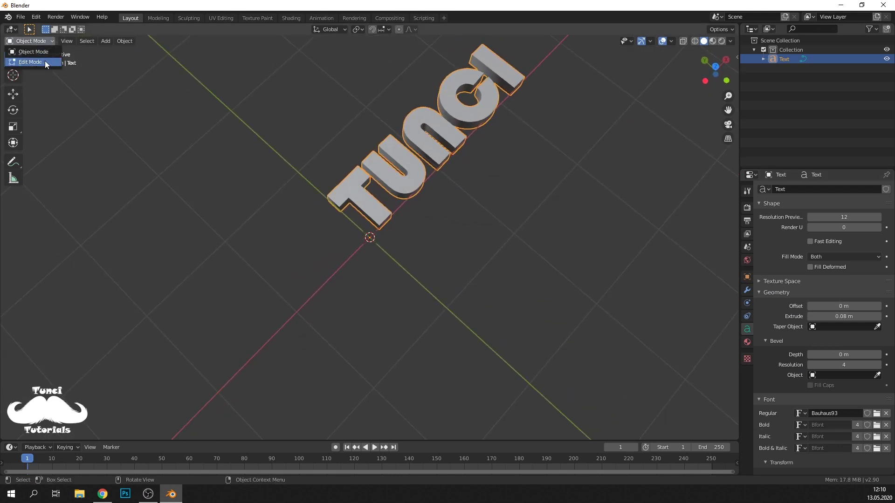
Step: Rotate the TUNCI text by a 90° angle so it stands upright, viewed from the front
left_click(13, 110)
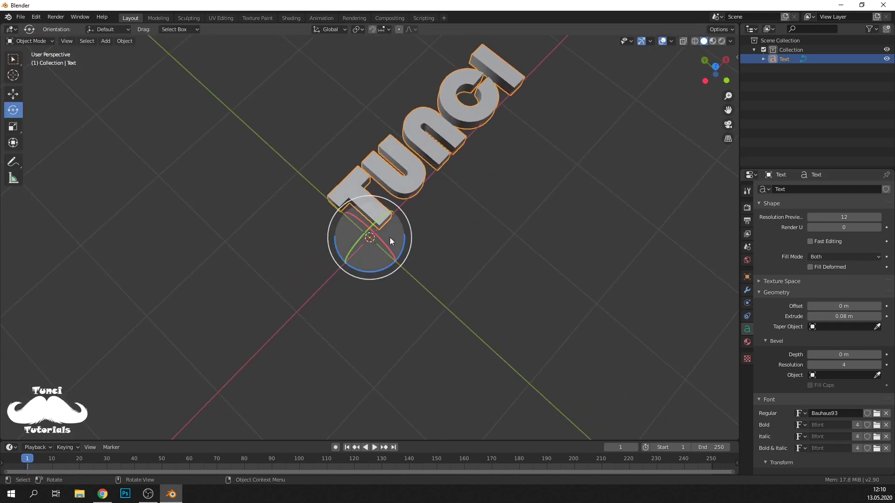
left_click_drag(381, 241, 540, 374)
left_click(119, 398)
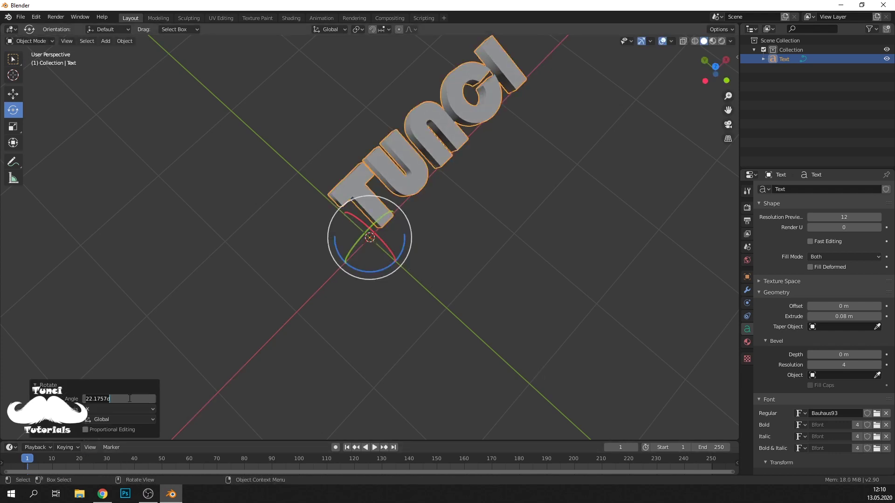
type("90")
key("Return")
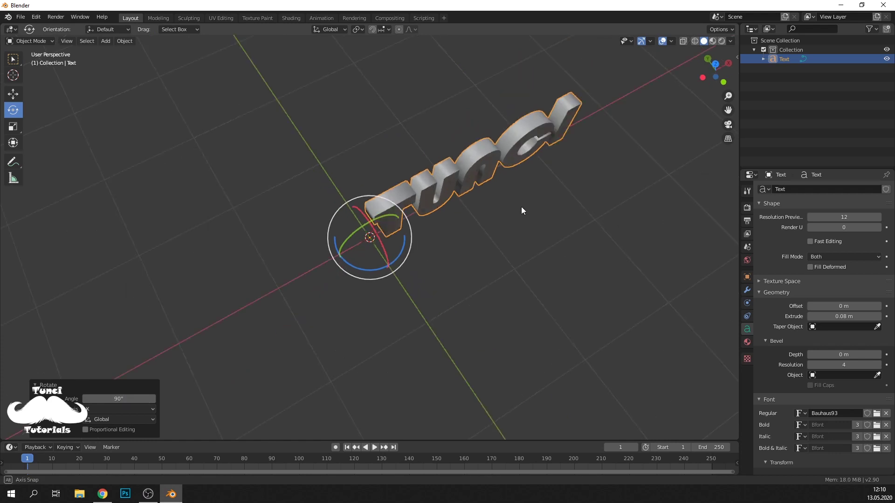
mouse_move(521, 205)
middle_mouse_down()
mouse_move(506, 174)
mouse_move(773, 106)
mouse_move(379, 239)
mouse_move(391, 283)
mouse_move(375, 244)
middle_mouse_up()
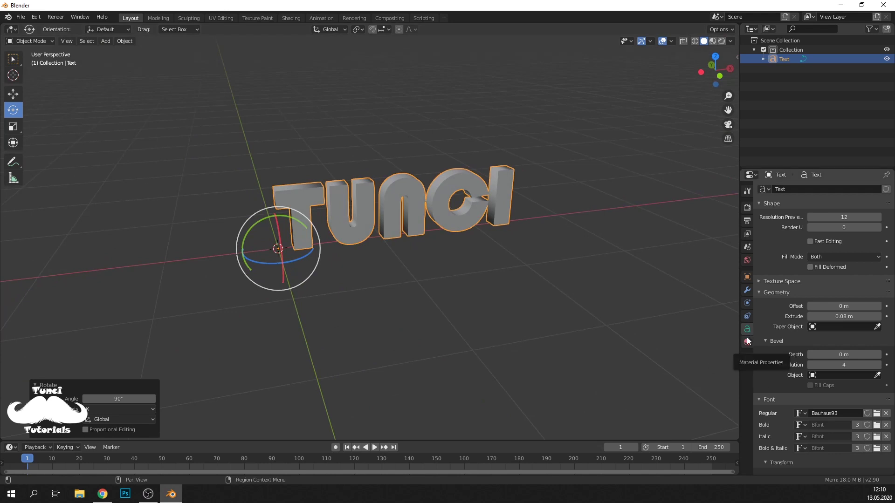
middle_click_drag(434, 223, 477, 217)
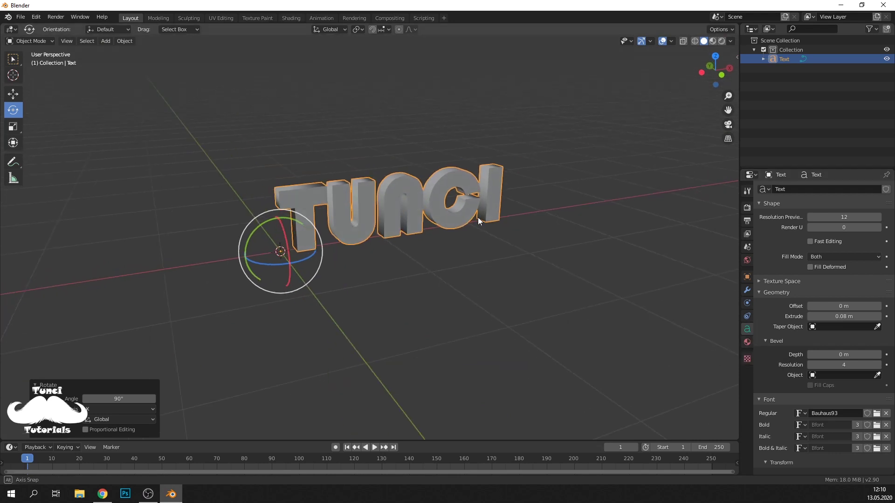
Step: Convert the TUNCI text into a mesh and enable Auto Smooth normals at 30°
left_click(123, 41)
mouse_move(140, 286)
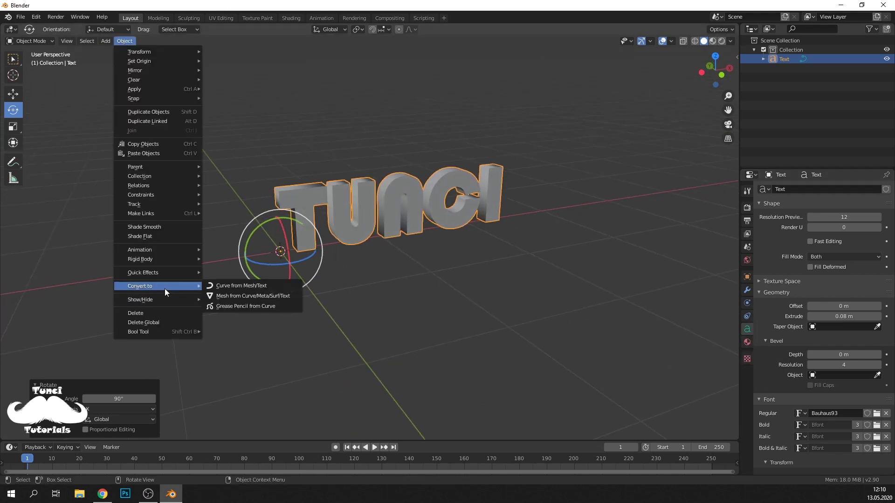
left_click(268, 295)
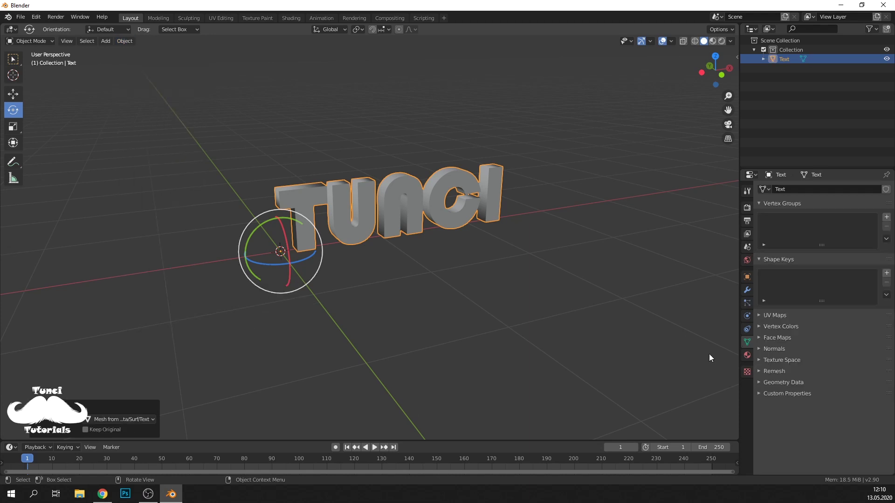
left_click(758, 349)
left_click(809, 362)
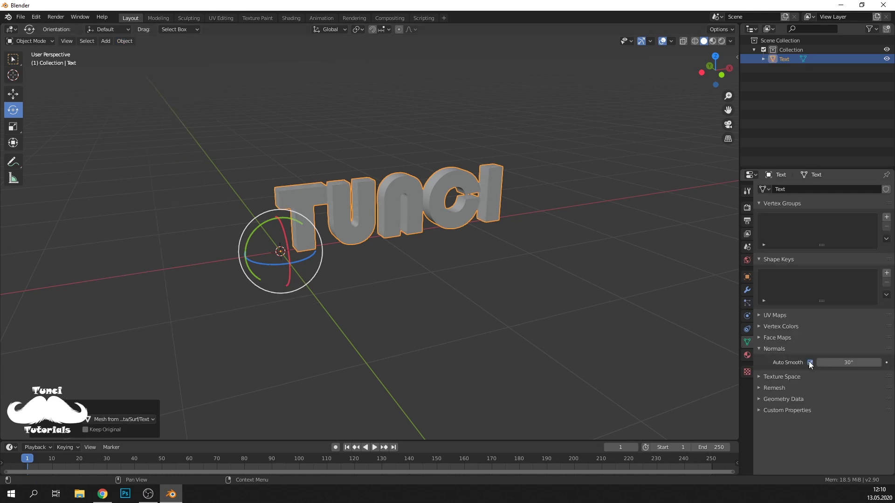
Step: Reselect the TUNCI mesh and orbit so the text faces the viewer
left_click(354, 270)
middle_click_drag(353, 268, 352, 256)
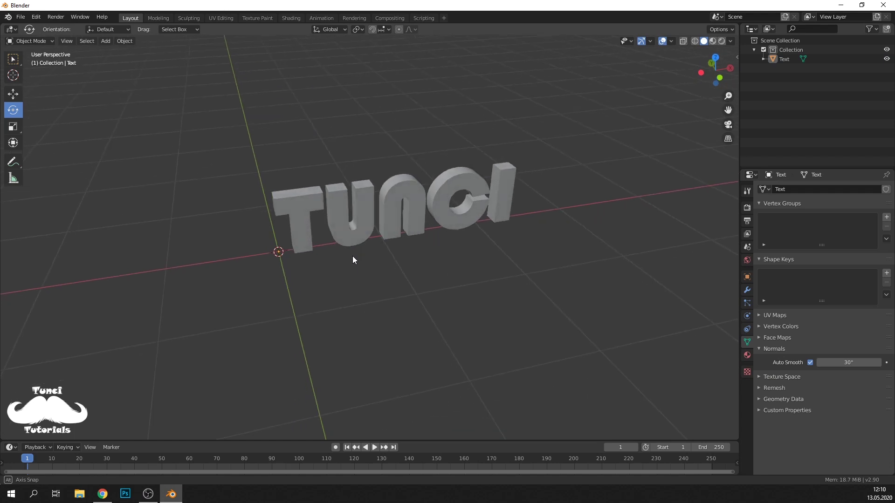
left_click(403, 214)
left_click_drag(728, 110, 724, 138)
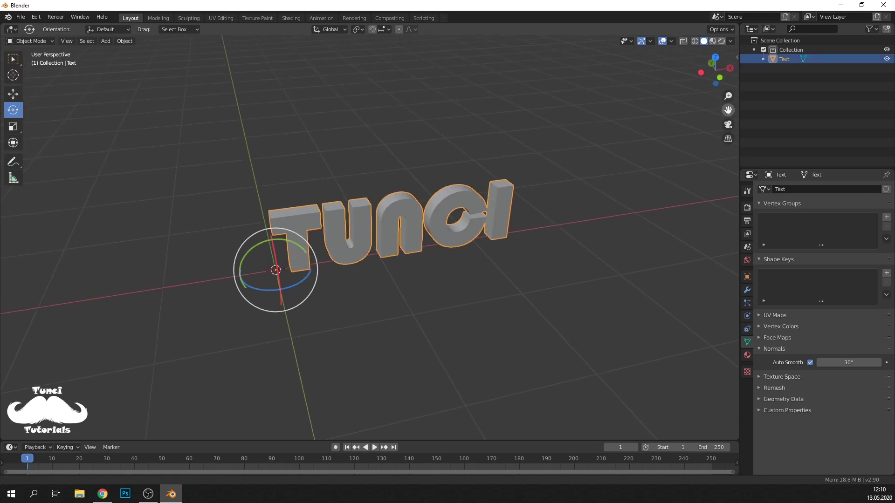
mouse_move(356, 281)
middle_mouse_down()
mouse_move(356, 256)
mouse_move(348, 269)
mouse_move(326, 261)
middle_mouse_up()
Step: Enter Edit Mode with face selection and select faces of the letter T
left_click(30, 41)
left_click(29, 61)
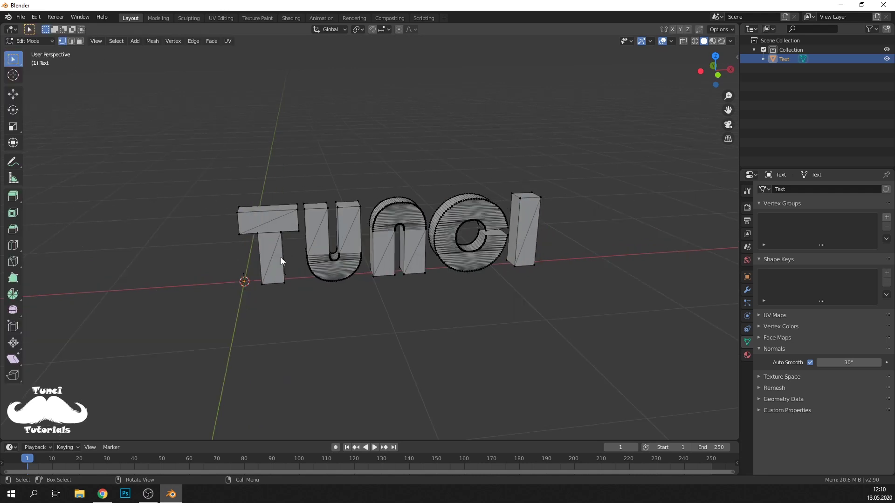
scroll(280, 257, "up", 2)
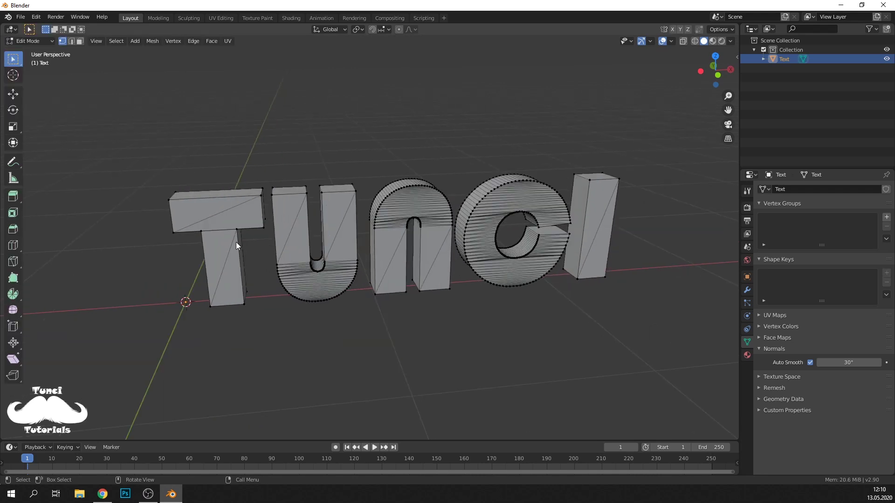
middle_click_drag(254, 180, 253, 159)
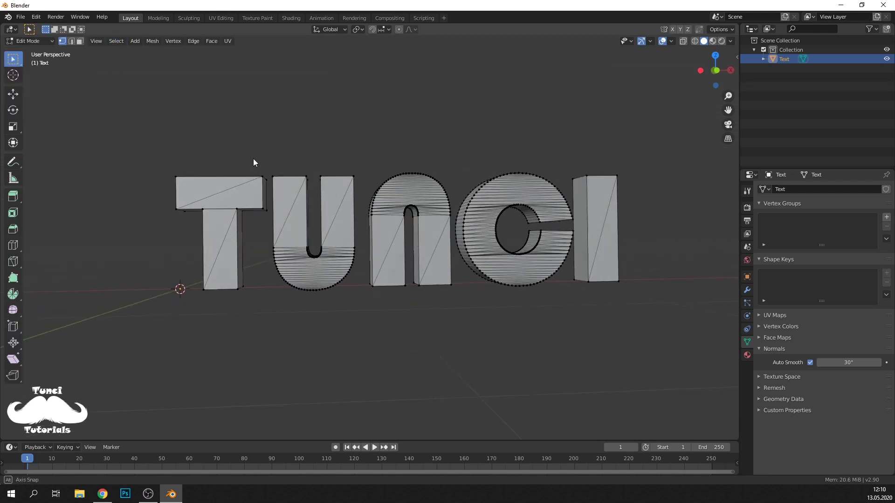
left_click_drag(125, 141, 272, 304)
mouse_move(270, 273)
middle_mouse_down()
mouse_move(338, 287)
mouse_move(425, 278)
mouse_move(415, 280)
middle_mouse_up()
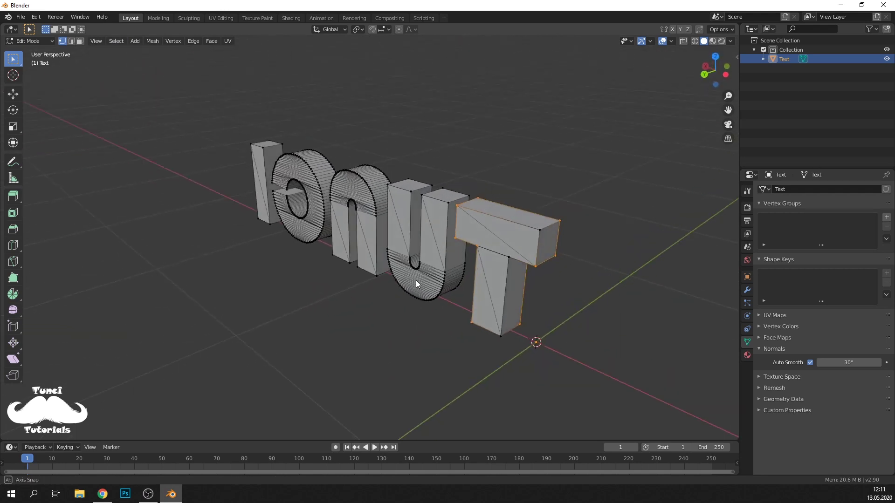
left_click(78, 41)
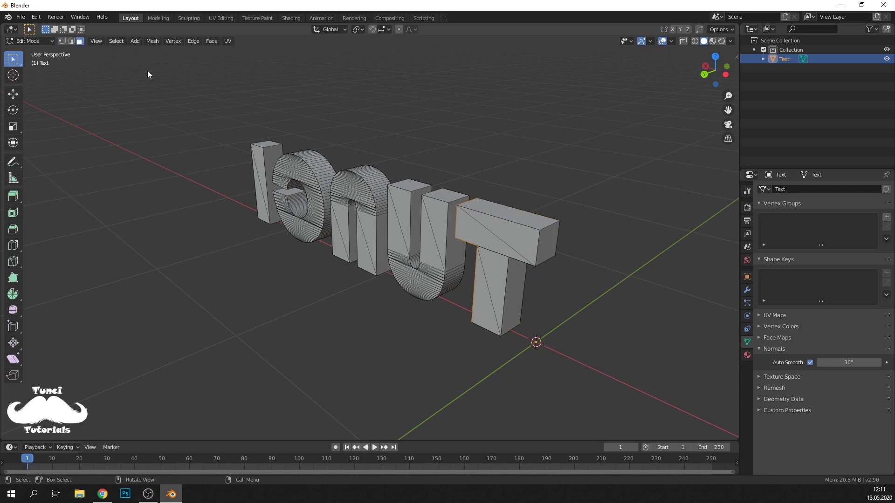
mouse_move(147, 70)
middle_mouse_down()
mouse_move(334, 203)
mouse_move(186, 254)
middle_mouse_up()
left_click_drag(143, 151, 249, 328)
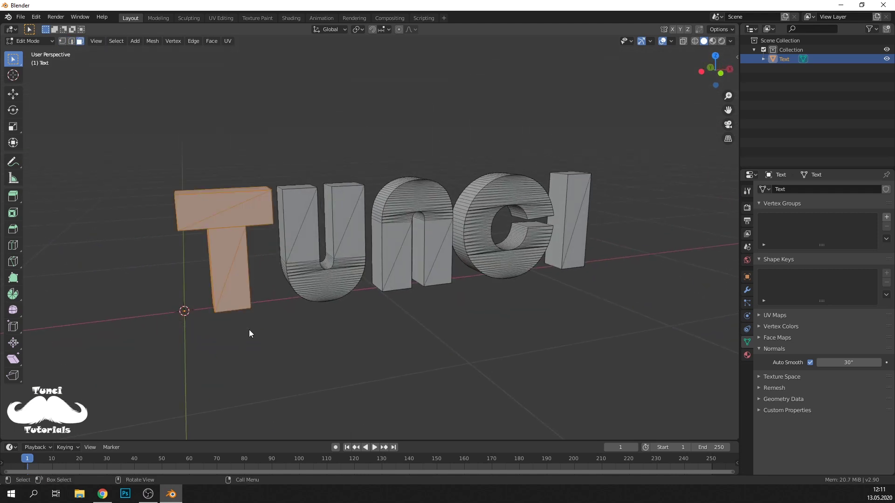
mouse_move(231, 278)
middle_mouse_down()
mouse_move(444, 309)
mouse_move(555, 293)
middle_mouse_up()
Step: Select the whole linked T and separate it into its own object, Text.001
key("l")
left_click(468, 240, "shift")
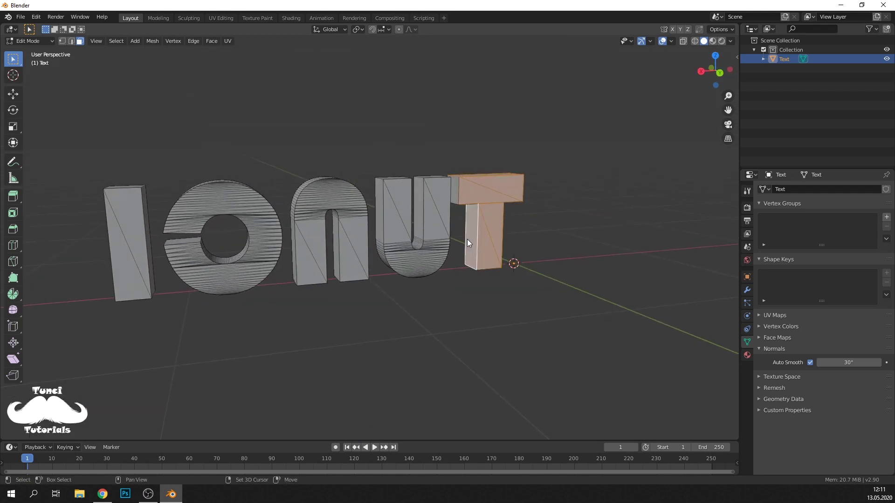
key("l")
middle_click_drag(468, 240, 376, 237)
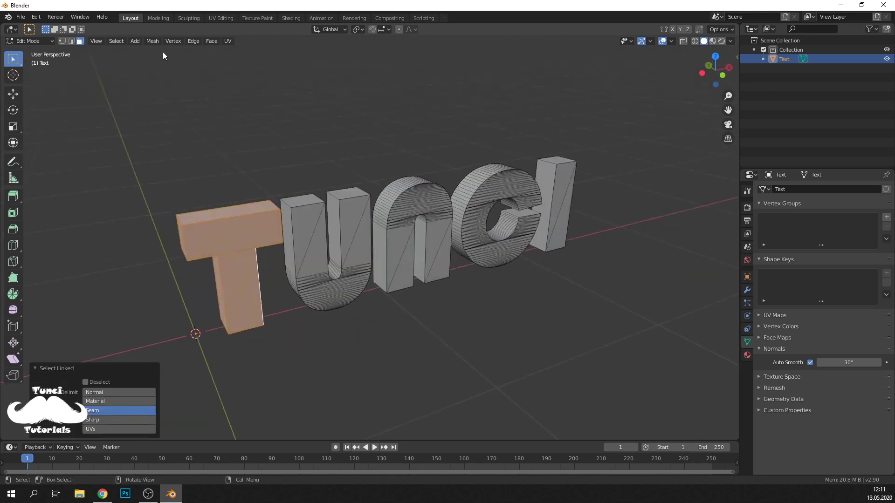
left_click(157, 44)
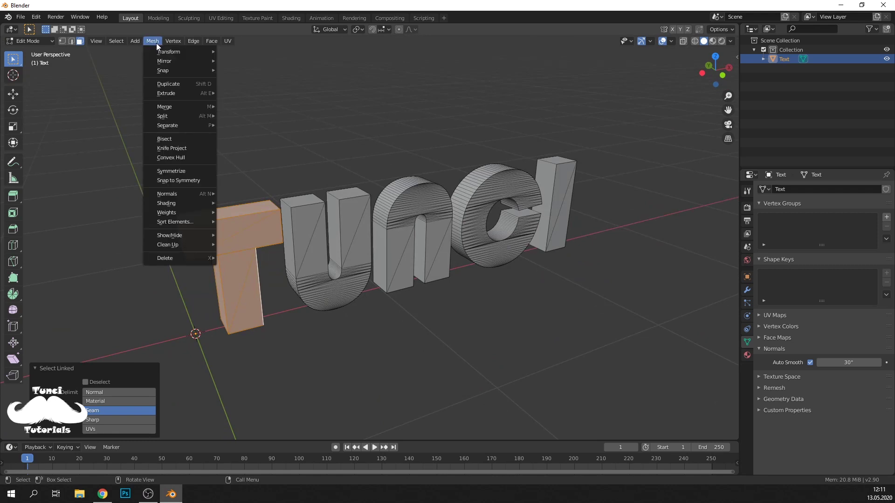
mouse_move(168, 125)
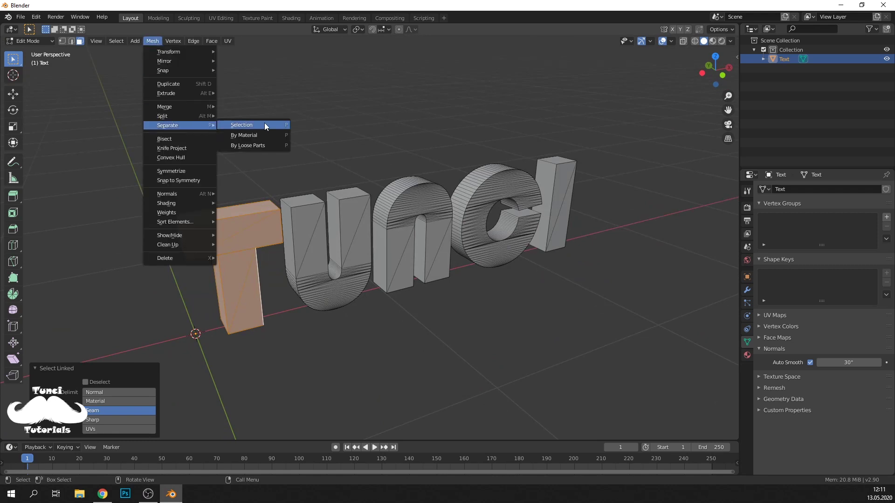
left_click(264, 125)
mouse_move(260, 124)
middle_mouse_down()
mouse_move(309, 203)
mouse_move(325, 195)
mouse_move(273, 183)
middle_mouse_up()
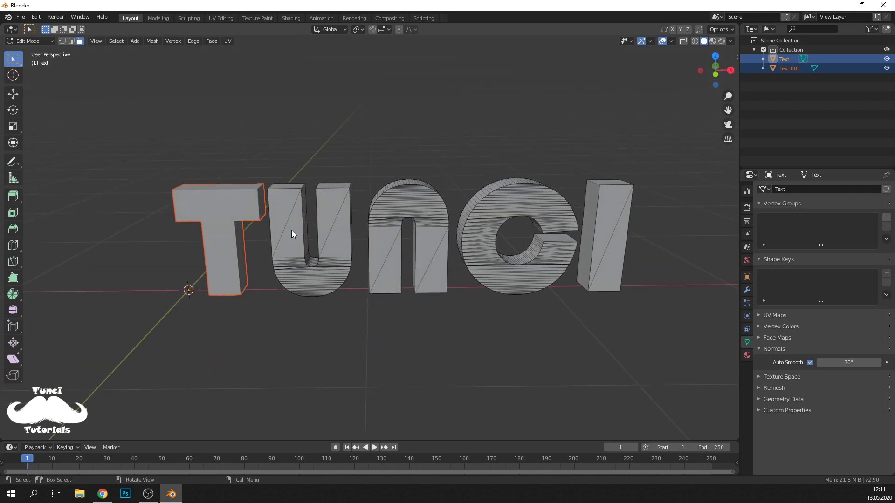
Step: Select the whole linked U letter and separate it into its own object
left_click(302, 277)
key("l")
mouse_move(301, 276)
middle_mouse_down()
mouse_move(259, 337)
mouse_move(313, 239)
mouse_move(407, 219)
mouse_move(353, 209)
mouse_move(373, 211)
mouse_move(390, 158)
mouse_move(339, 278)
mouse_move(321, 293)
mouse_move(324, 363)
mouse_move(329, 351)
middle_mouse_up()
key("ctrl+l")
left_click(330, 270, "shift")
key("l")
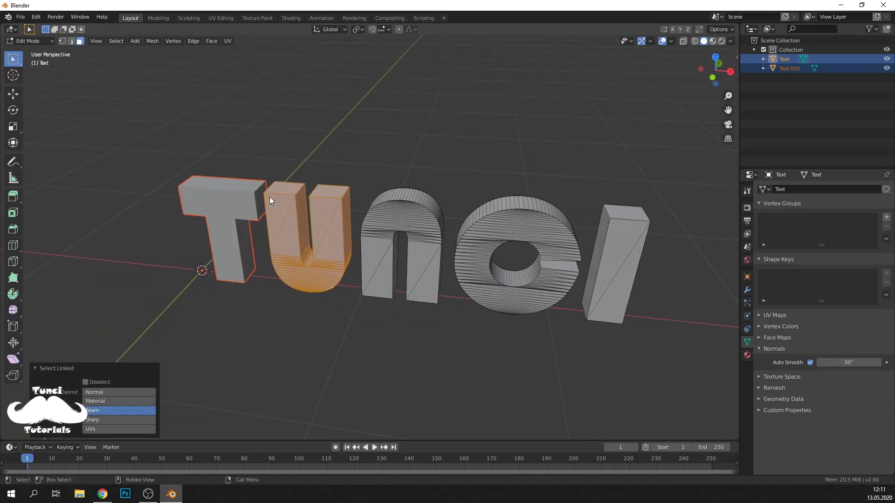
key("p")
left_click(269, 197)
Step: Select the whole linked n letter and separate it into its own object
middle_click_drag(387, 275, 406, 276)
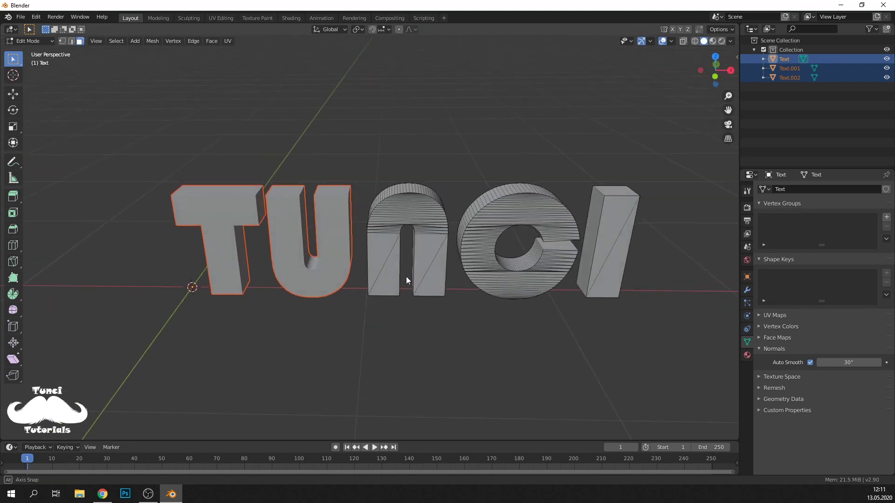
left_click(393, 253)
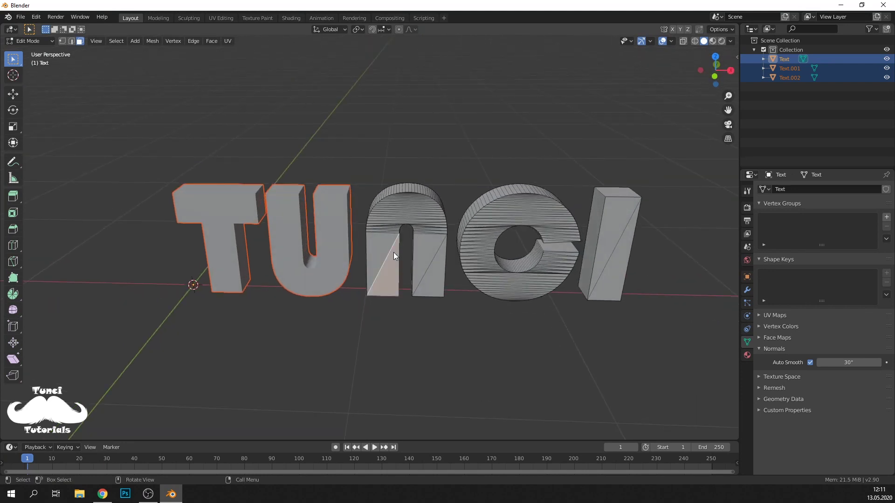
key("ctrl+l")
middle_click_drag(392, 252, 417, 304)
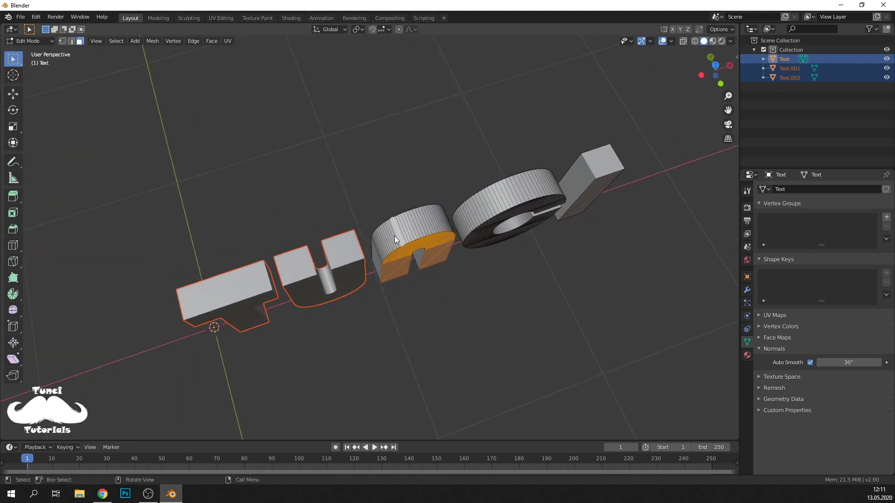
key("ctrl+l")
mouse_move(394, 236)
middle_mouse_down()
mouse_move(361, 240)
mouse_move(362, 199)
mouse_move(157, 309)
middle_mouse_up()
left_click(362, 240)
key("ctrl+l")
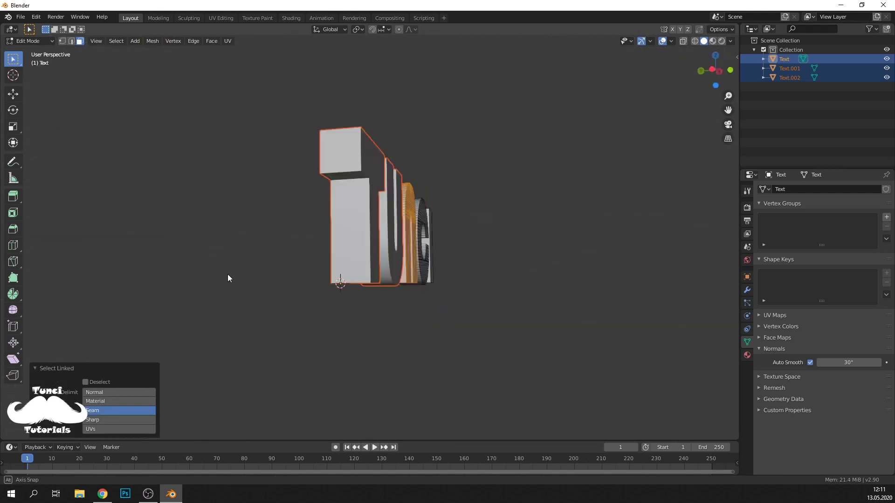
key("p")
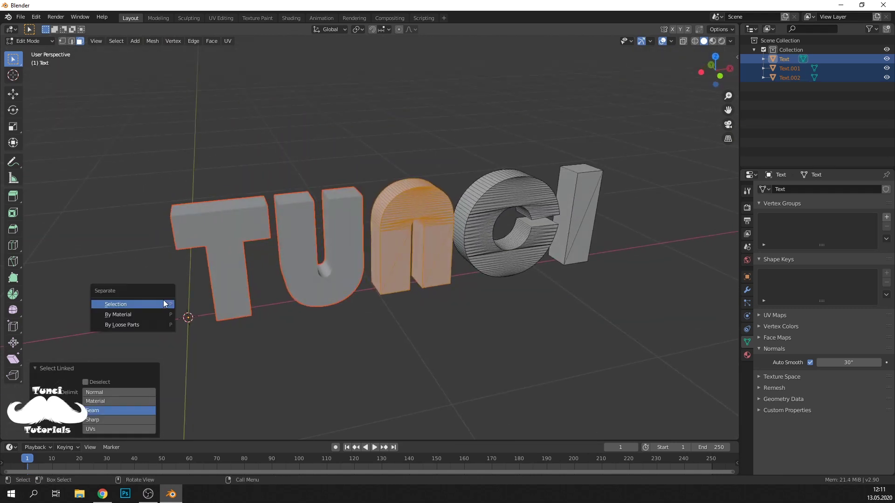
left_click(163, 300)
Step: Select the whole linked c letter and separate it into its own object
mouse_move(163, 300)
middle_mouse_down()
mouse_move(462, 208)
mouse_move(443, 208)
mouse_move(453, 256)
mouse_move(510, 273)
mouse_move(258, 317)
mouse_move(393, 314)
mouse_move(380, 320)
middle_mouse_up()
left_click(505, 228)
key("ctrl+l")
key("l")
left_click(255, 317)
key("l")
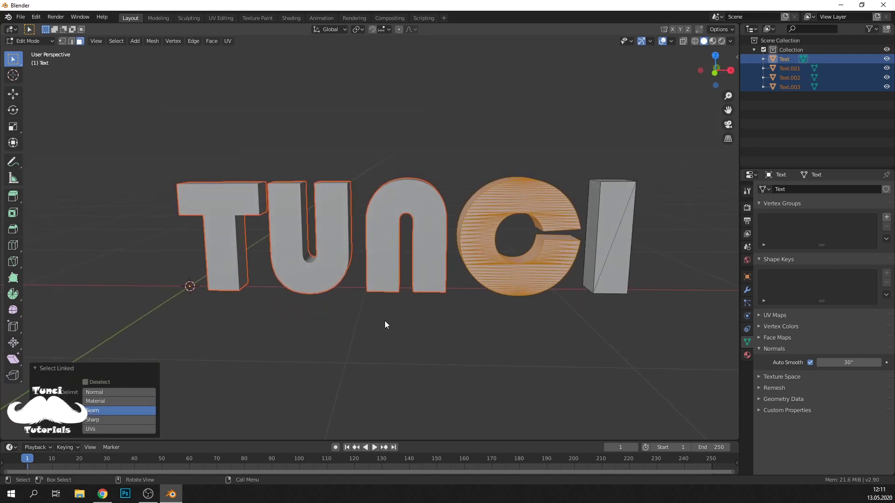
key("p")
left_click(384, 322)
Step: Select the whole linked I letter and separate it as Text.005
left_click(612, 225)
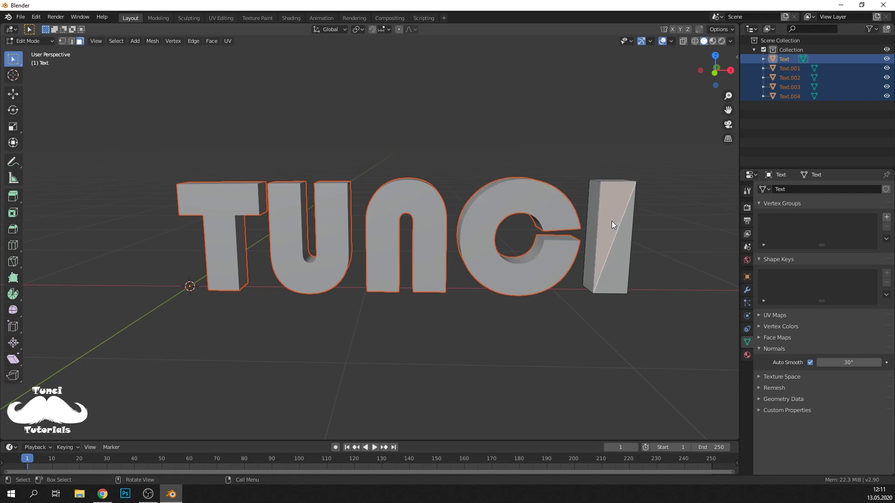
middle_click_drag(617, 251, 546, 255)
middle_click_drag(295, 329, 355, 280)
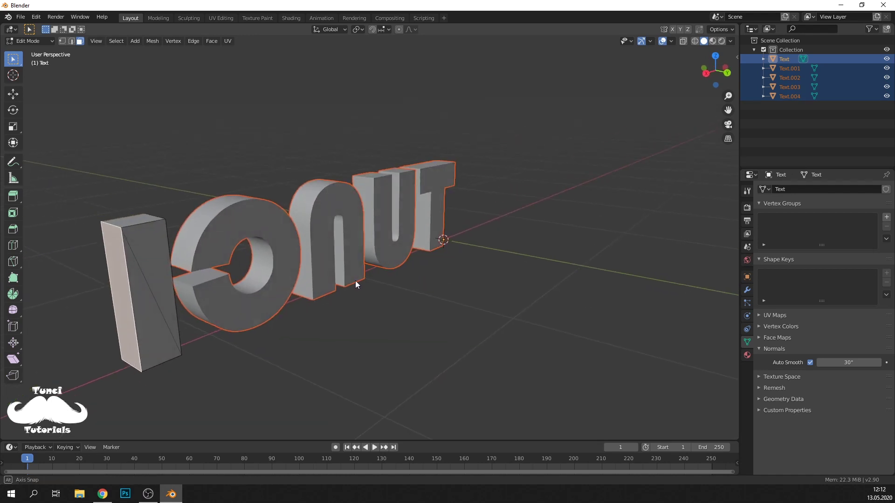
left_click(136, 223, "shift")
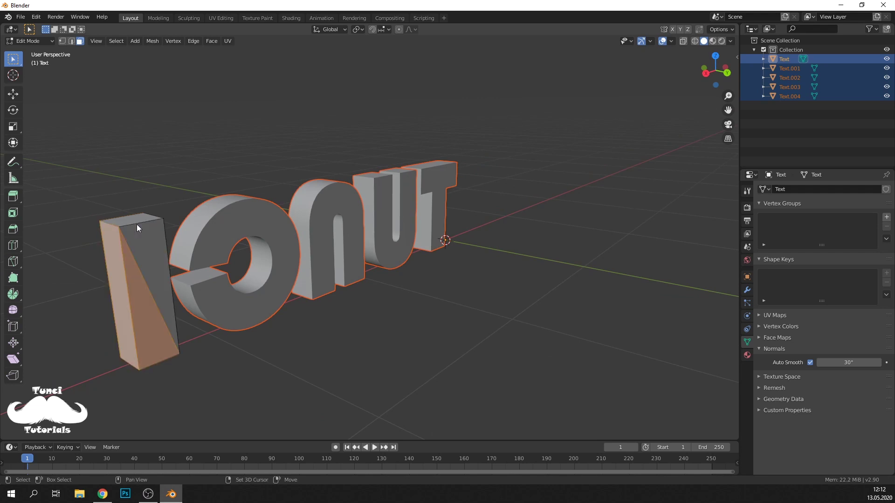
key("l")
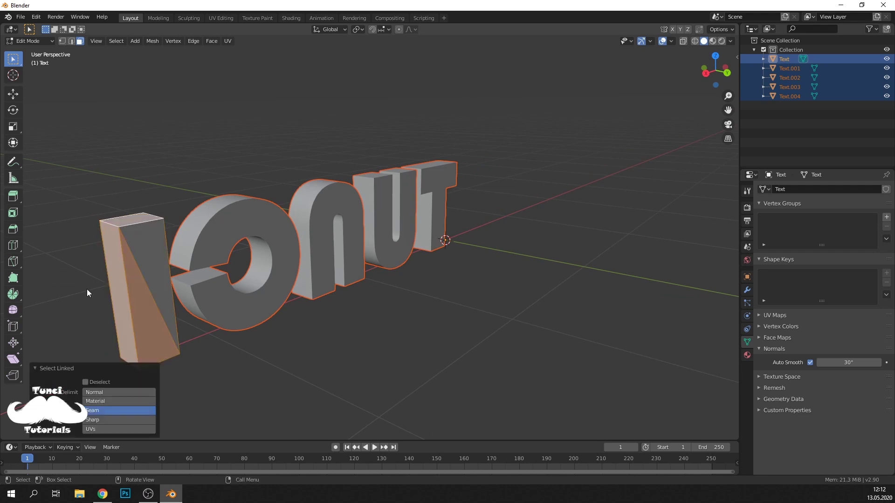
left_click(154, 277, "shift")
mouse_move(154, 282)
middle_mouse_down()
mouse_move(200, 290)
mouse_move(361, 381)
mouse_move(342, 384)
mouse_move(318, 371)
middle_mouse_up()
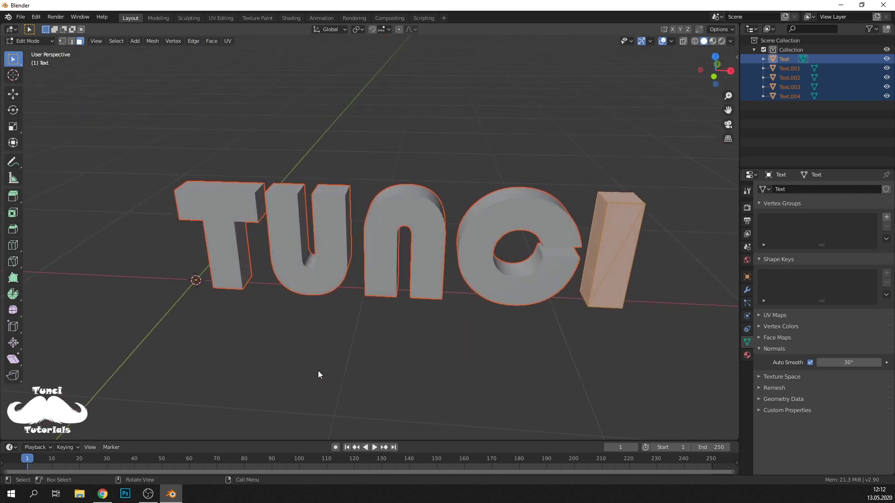
key("p")
left_click(314, 368)
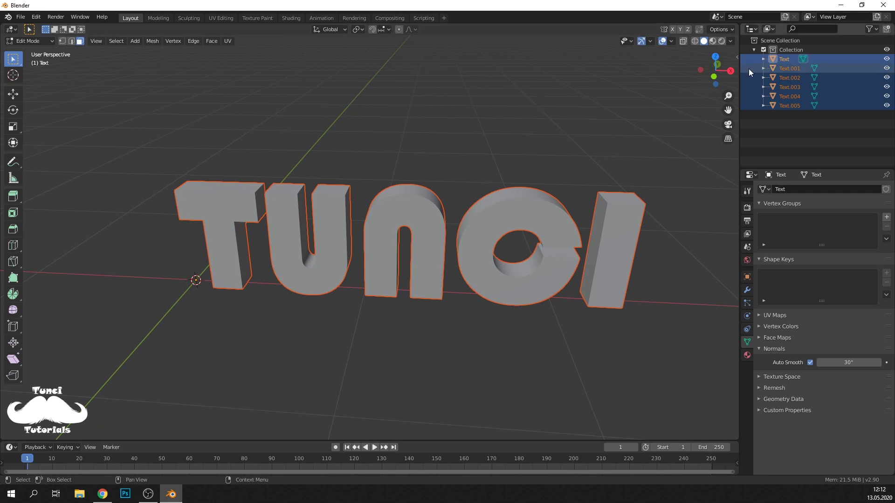
Step: Rename the T letter's object to T in the outliner
left_click(781, 59)
left_click(886, 68)
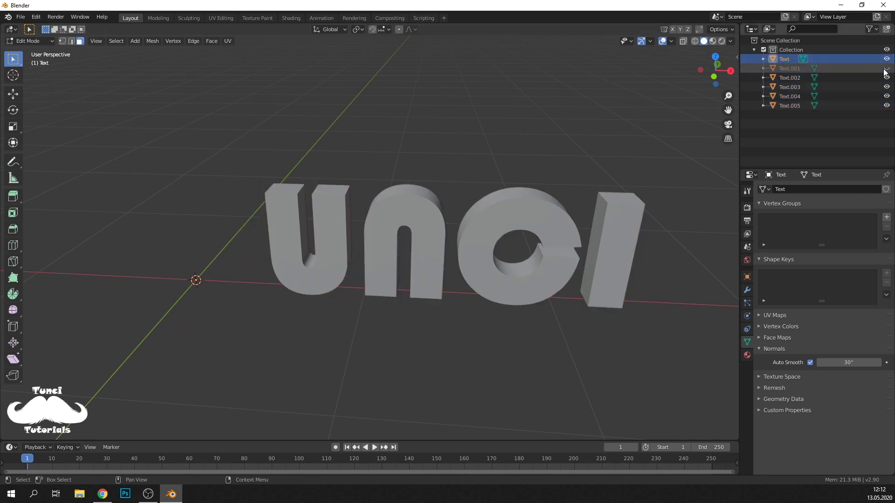
left_click(886, 68)
left_click(886, 69)
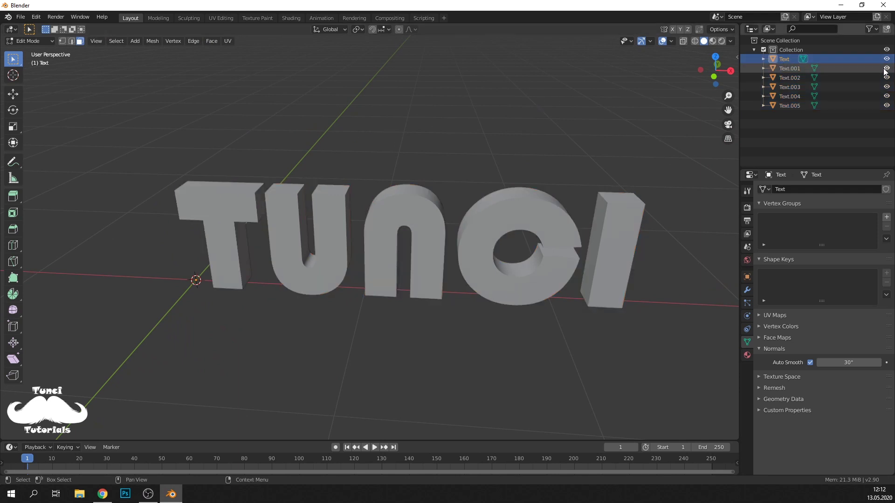
double_click(787, 68)
type("T")
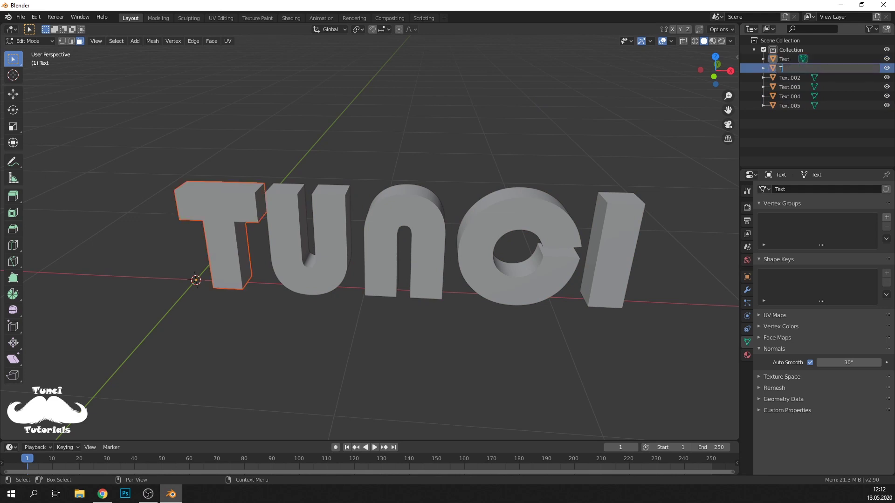
key("Return")
Step: Rename the U letter's object to U, toggling letter visibility along the way
left_click(782, 78)
left_click(886, 78)
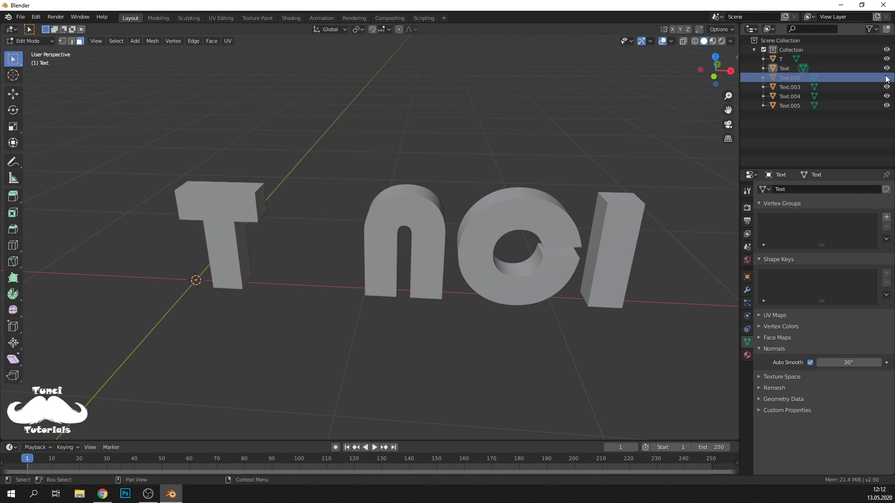
double_click(798, 77)
type("U")
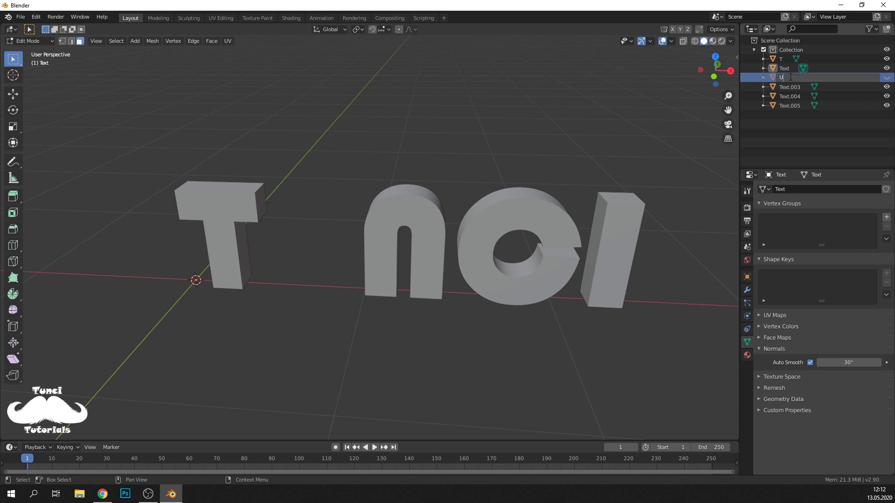
key("Return")
left_click(886, 77)
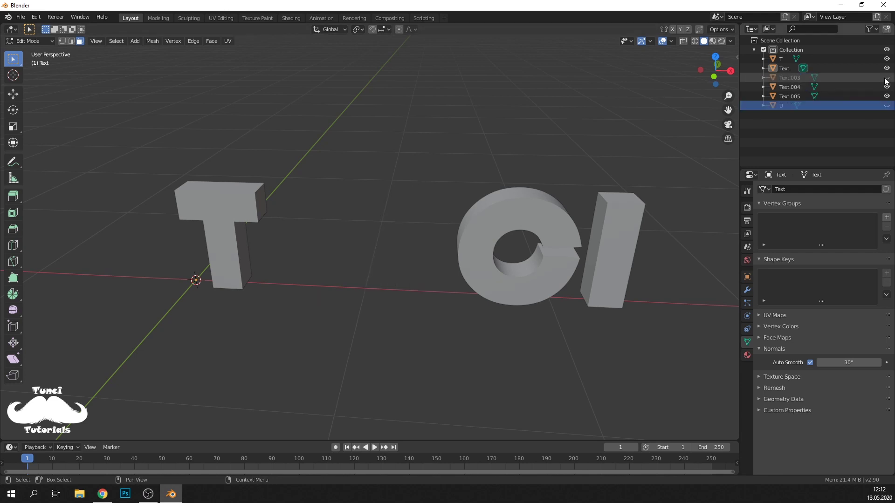
left_click(886, 77)
left_click(886, 106)
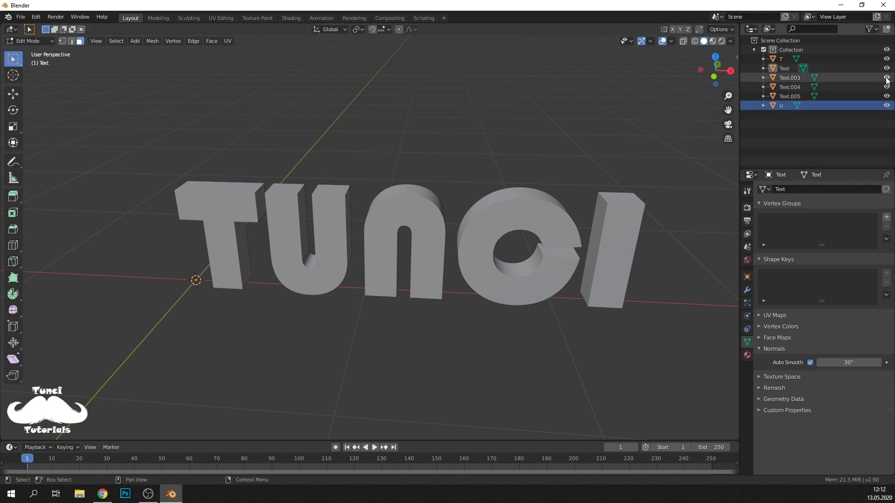
Step: Return to Object Mode and rename the n letter's object to N
left_click(28, 41)
left_click(401, 204)
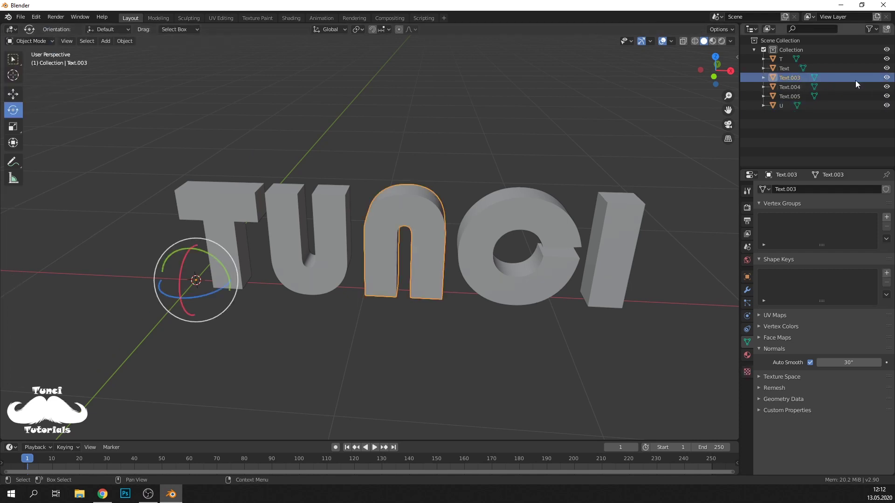
double_click(797, 78)
type("N")
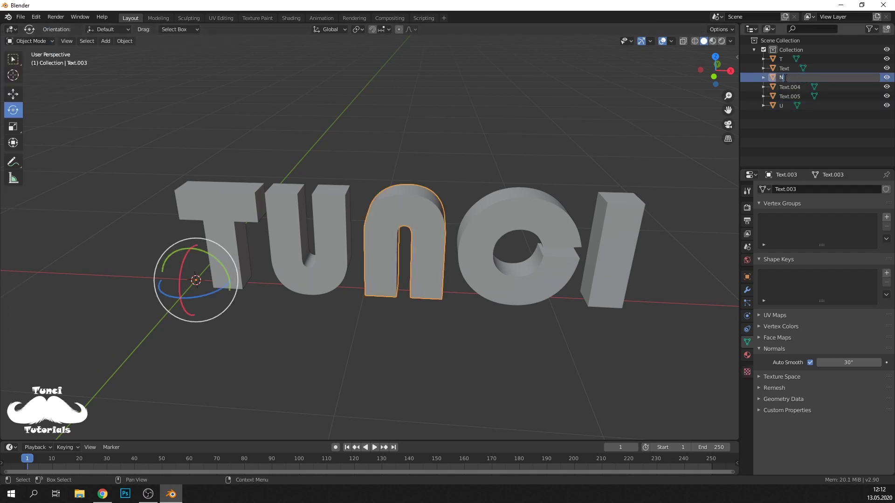
key("Return")
Step: Rename the c and I objects to C and I, and delete the leftover Text object
left_click(510, 211)
double_click(799, 88)
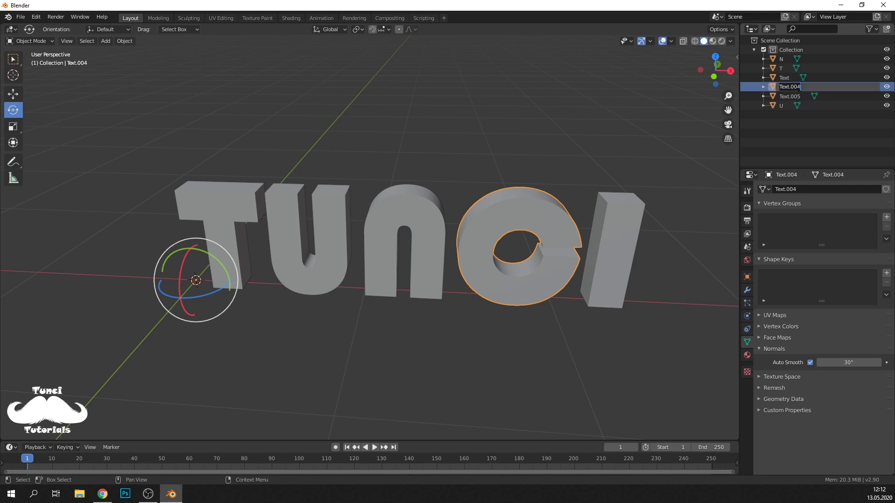
type("C")
key("Return")
left_click(608, 220)
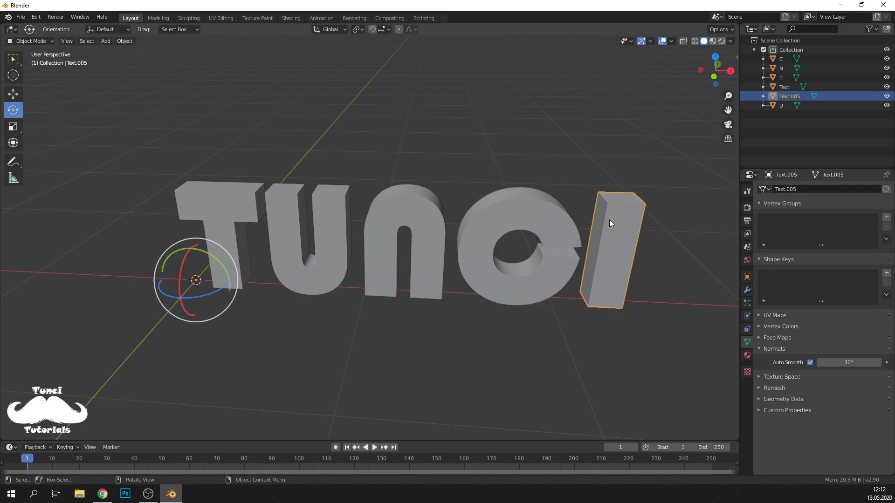
double_click(790, 96)
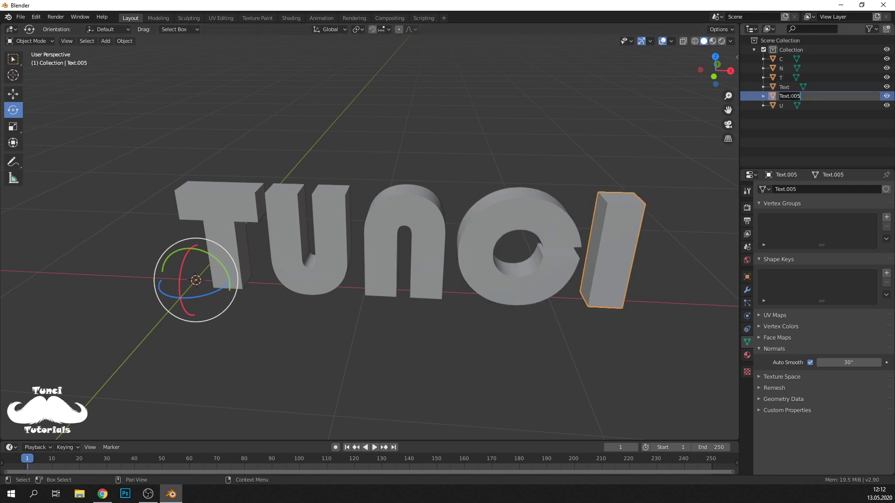
type("I")
key("Return")
left_click(790, 98)
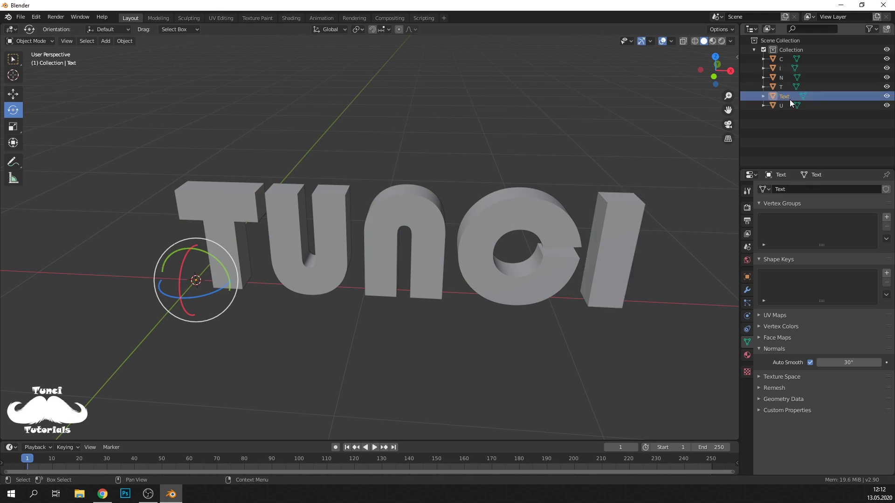
key("x")
mouse_move(510, 125)
middle_mouse_down()
mouse_move(510, 228)
mouse_move(499, 239)
middle_mouse_up()
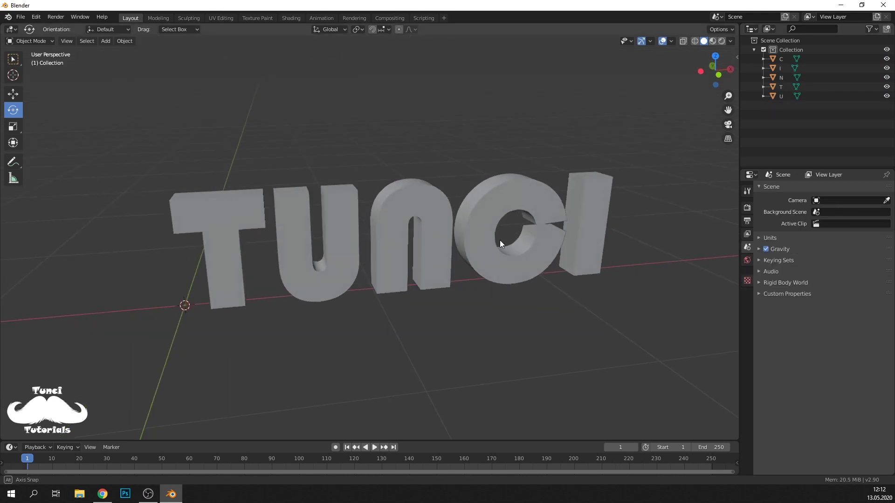
Step: Set every letter's origin to its own geometry, then reselect the U, N, C and I letters
key("a")
left_click(124, 41)
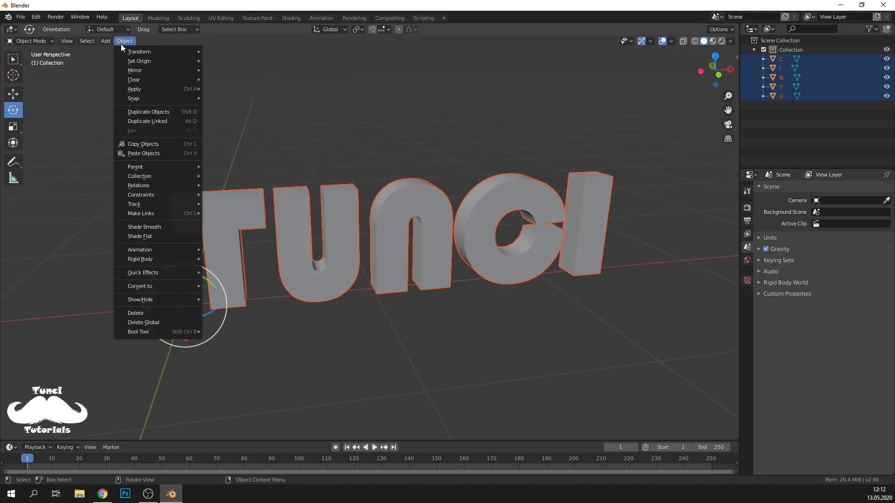
mouse_move(138, 60)
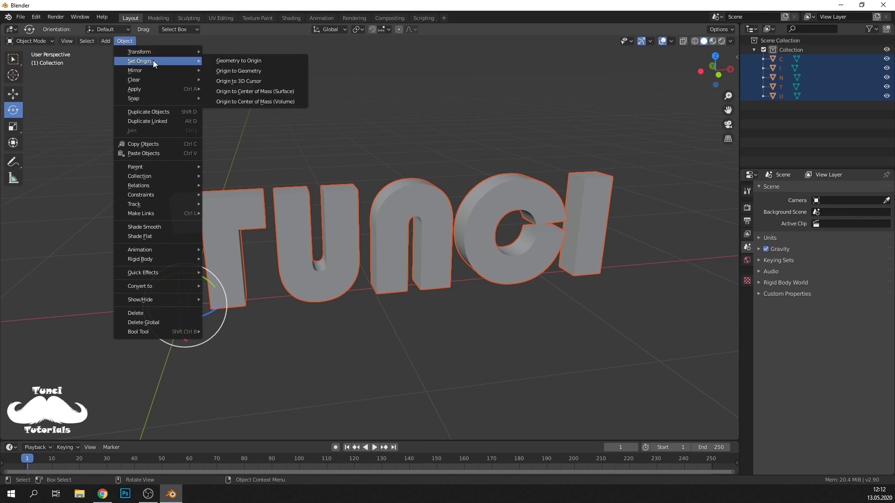
left_click(237, 71)
left_click(326, 135)
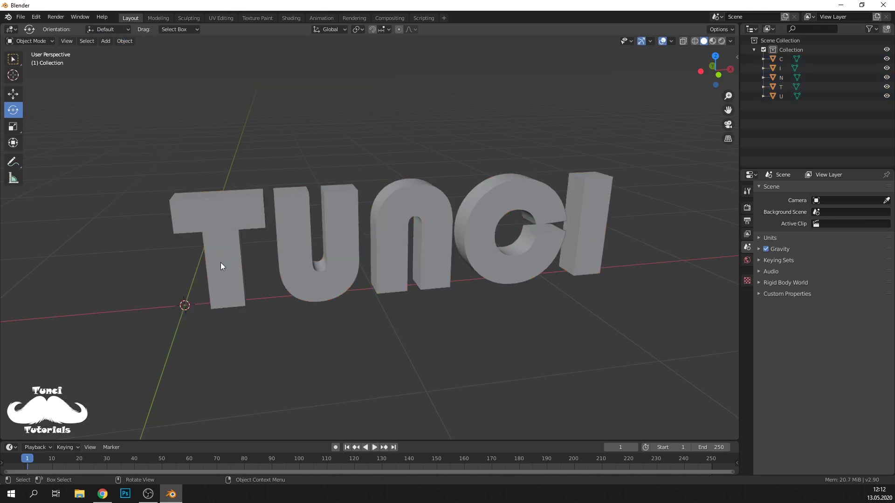
left_click(298, 269)
left_click(422, 261)
left_click(470, 250)
left_click(580, 250)
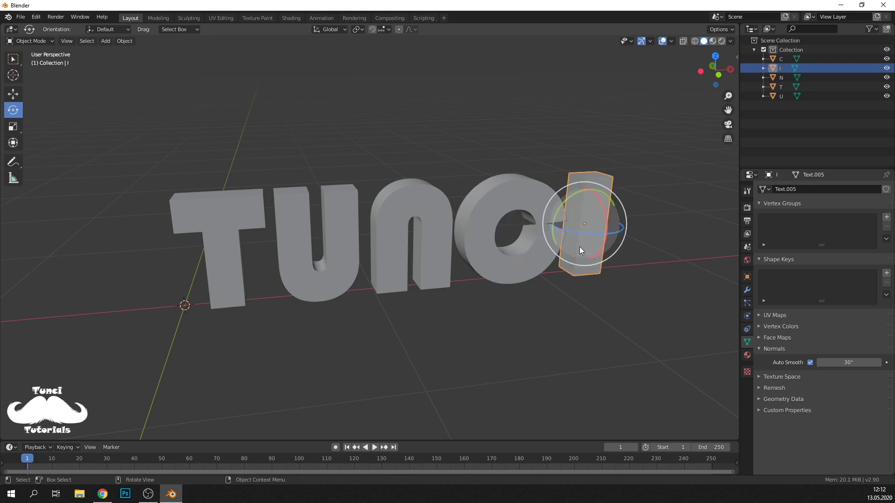
middle_click_drag(682, 261, 662, 247)
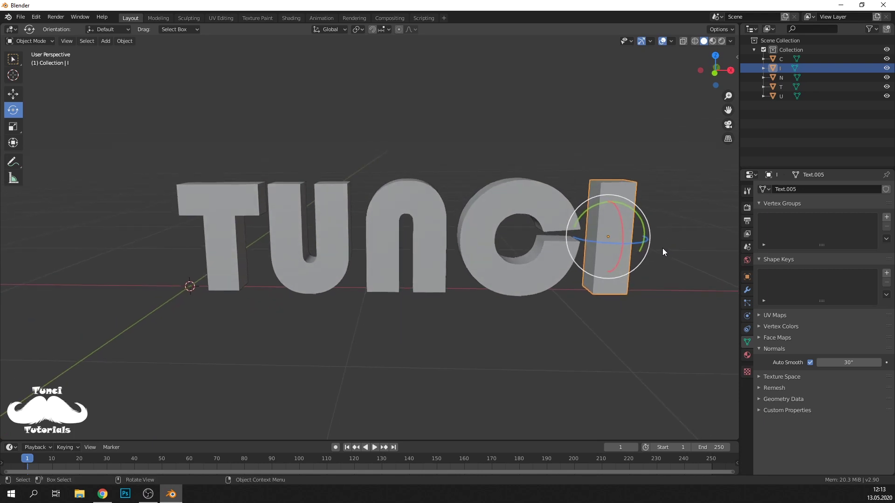
Step: Change the viewport shading background to a black Viewport colour
left_click(730, 41)
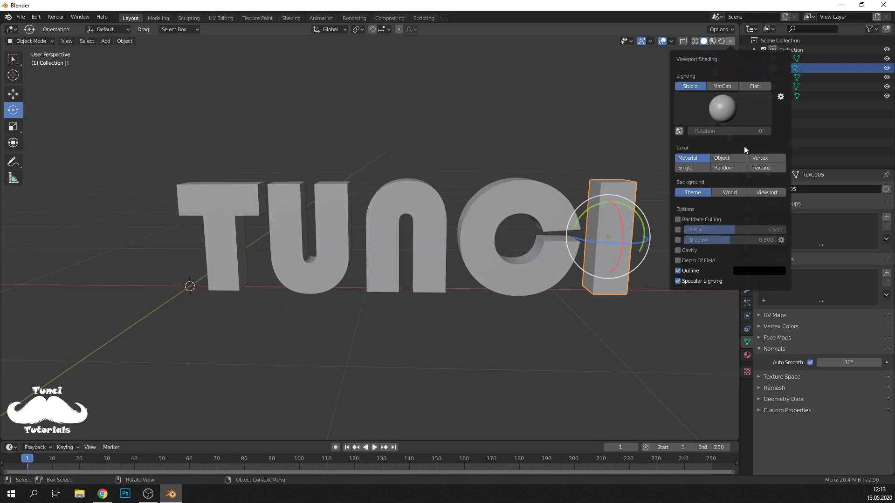
left_click(762, 192)
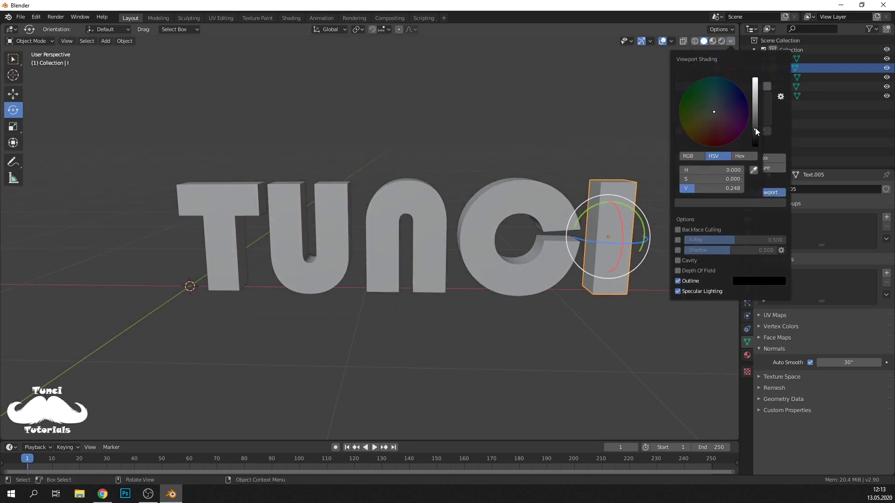
left_click_drag(755, 127, 755, 148)
left_click(547, 85)
mouse_move(261, 249)
middle_mouse_down()
mouse_move(329, 253)
mouse_move(325, 260)
middle_mouse_up()
left_click(228, 213)
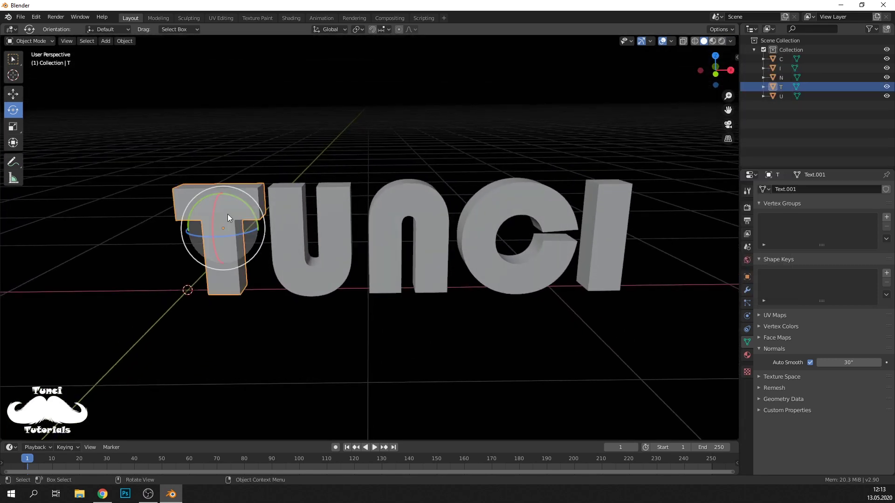
Step: Show the sidebar's Create tab and expand the Spline Generator tools
left_click(736, 57)
left_click(733, 125)
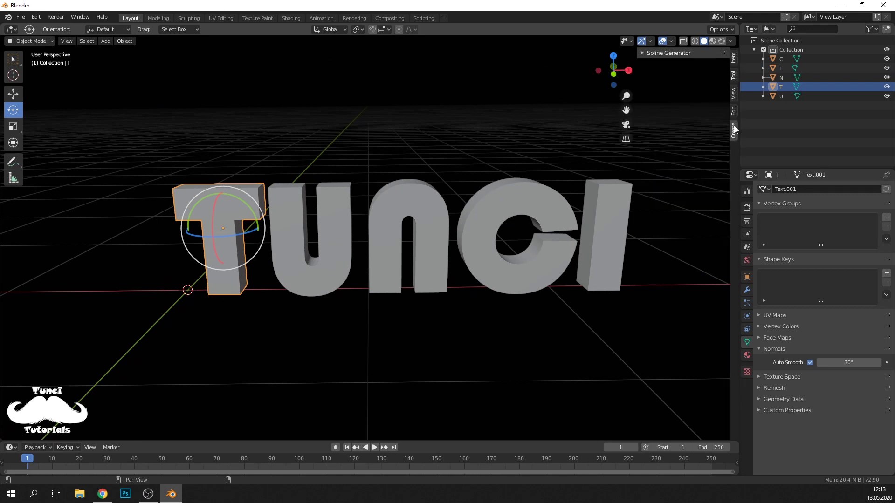
left_click(667, 54)
Step: Enable the Add Curve: Extra Objects add-on in Preferences, then close Preferences
left_click(21, 17)
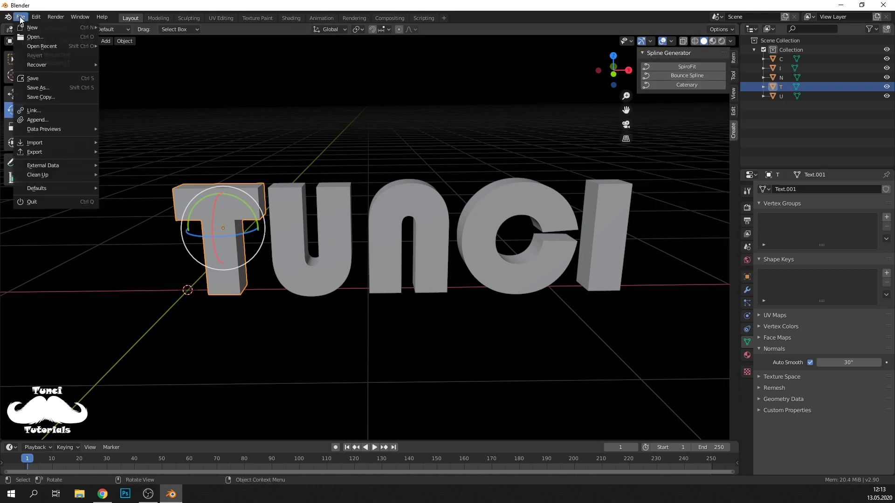
mouse_move(35, 17)
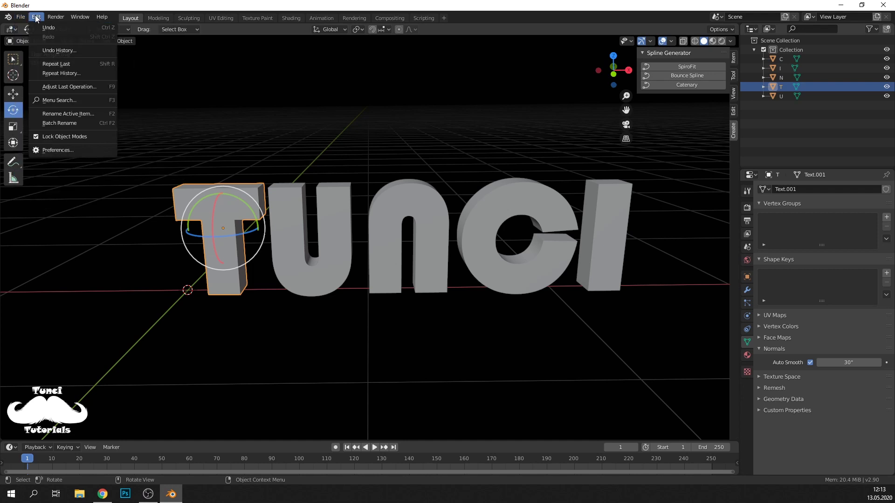
left_click(66, 150)
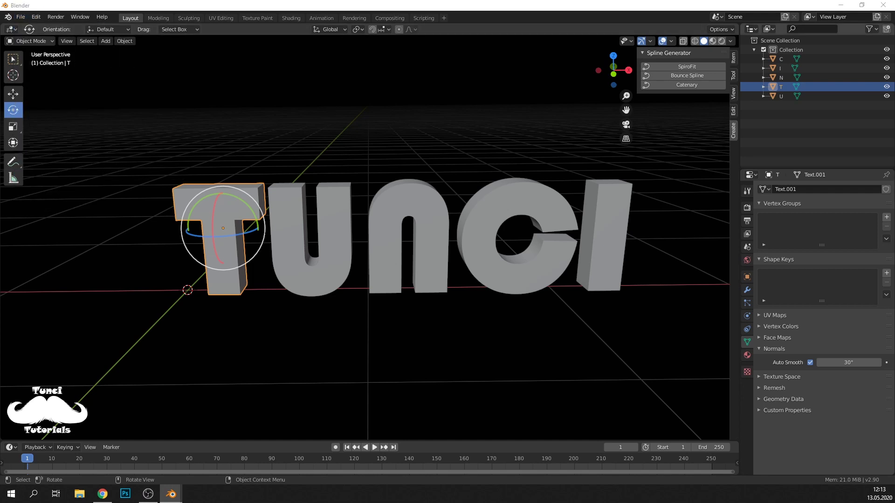
left_click_drag(261, 123, 201, 107)
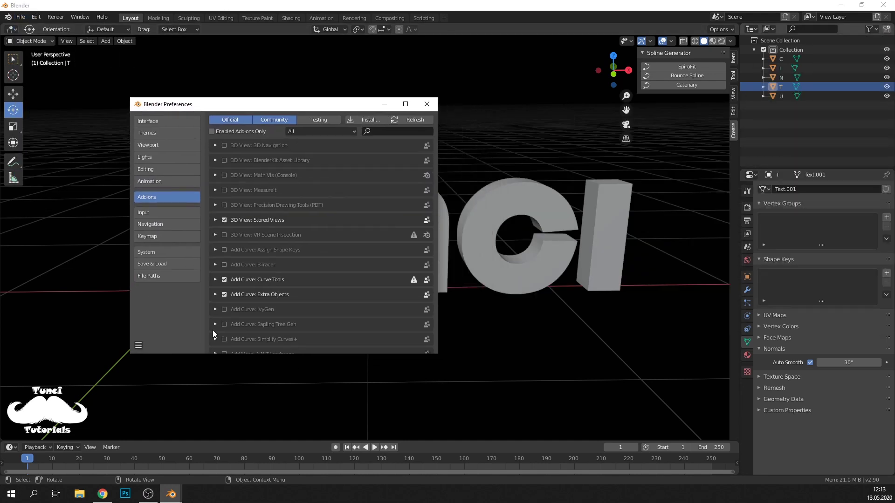
left_click(222, 294)
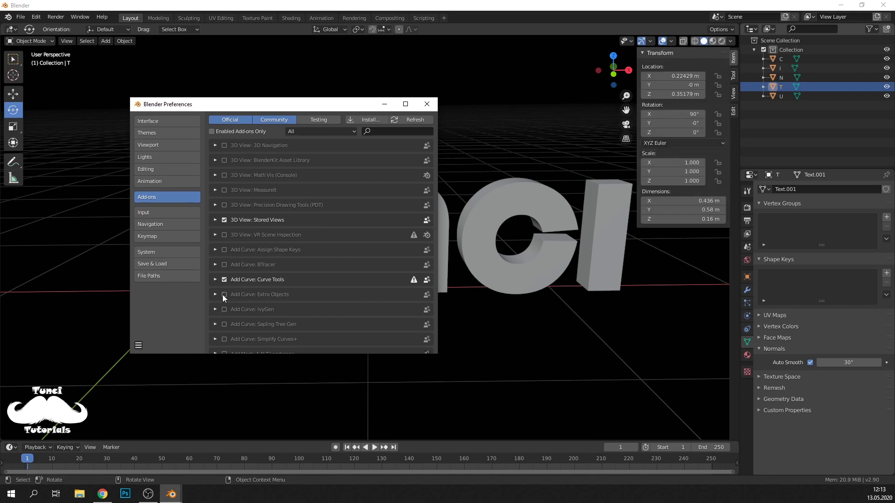
left_click(223, 295)
left_click(222, 294)
left_click(222, 294)
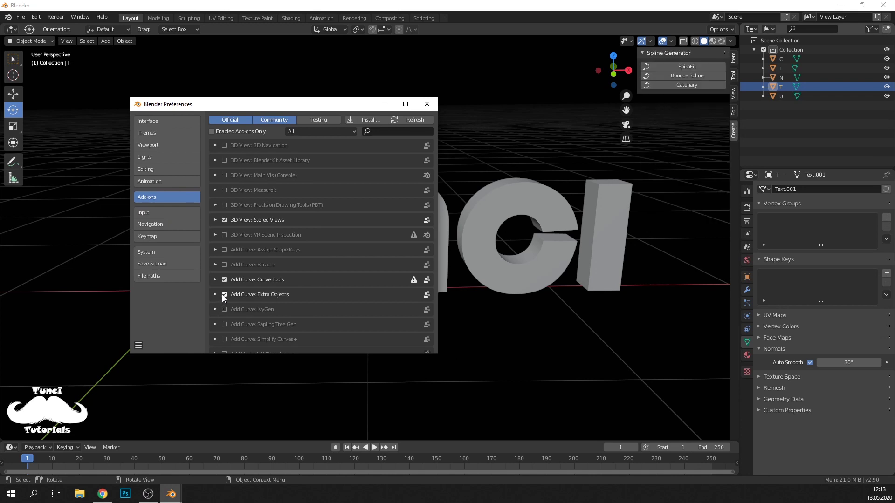
left_click(427, 104)
middle_click_drag(454, 228, 460, 257)
Step: Add a Bounce Spline around the T and frame it in wireframe shading
scroll(399, 296, "up", 2)
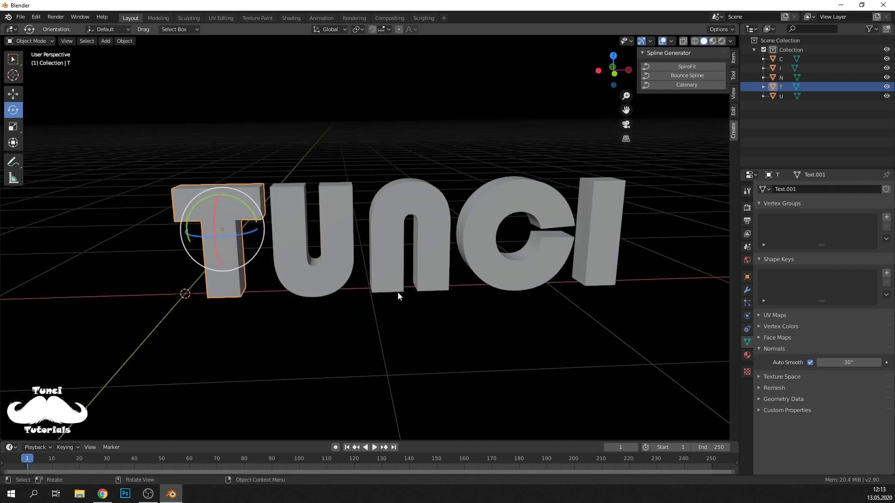
scroll(390, 295, "up", 2)
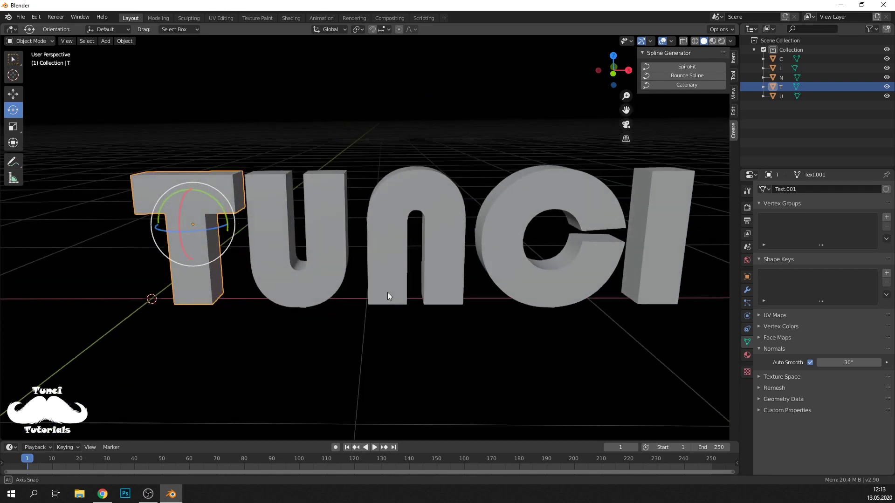
left_click(683, 75)
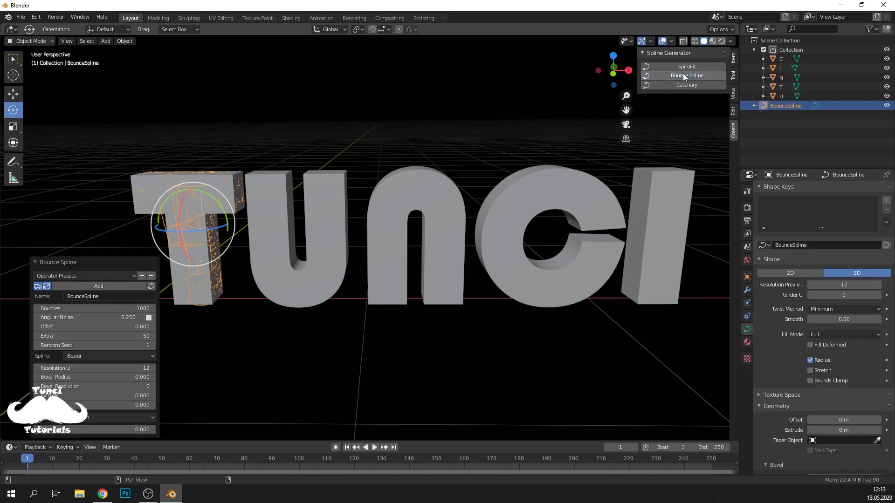
left_click(692, 41)
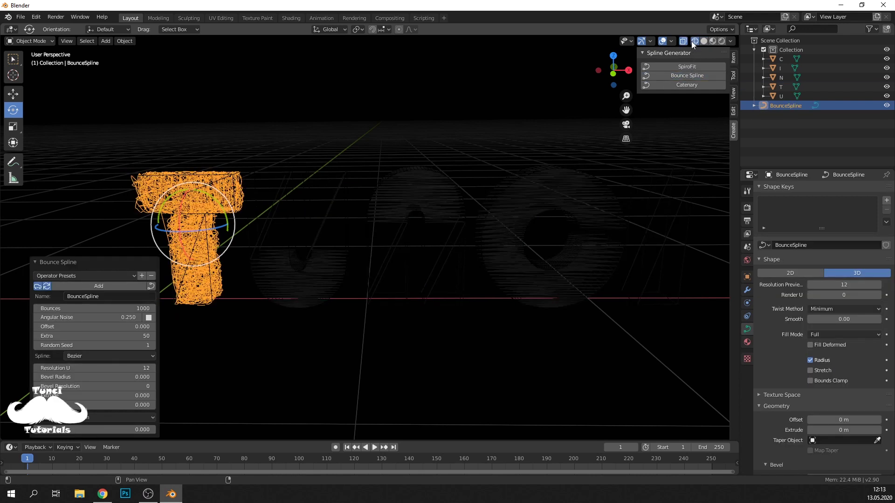
left_click(67, 41)
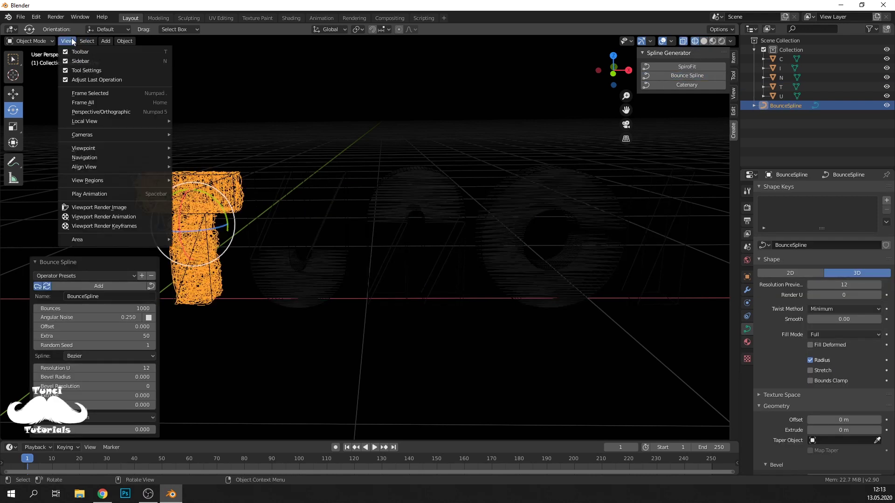
left_click(91, 96)
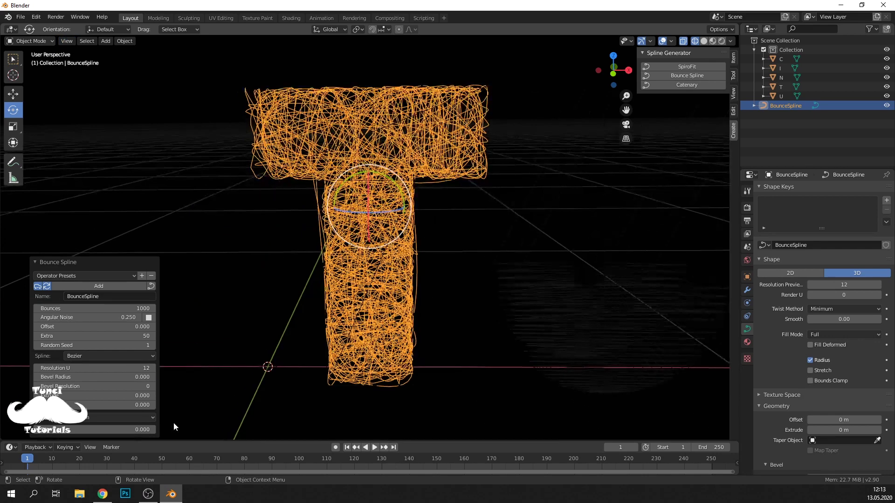
Step: Set the bounce spline's Bounces to 400 and return to solid shading
double_click(89, 309)
type("500")
key("Return")
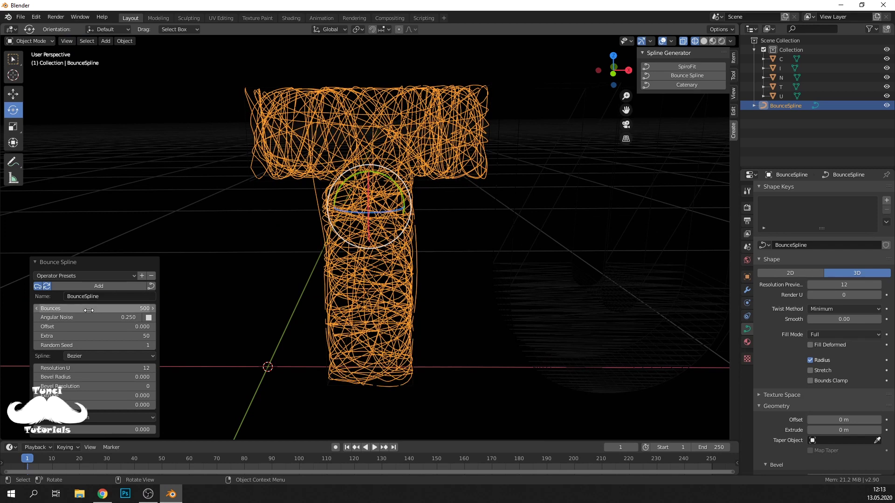
double_click(89, 309)
type("25")
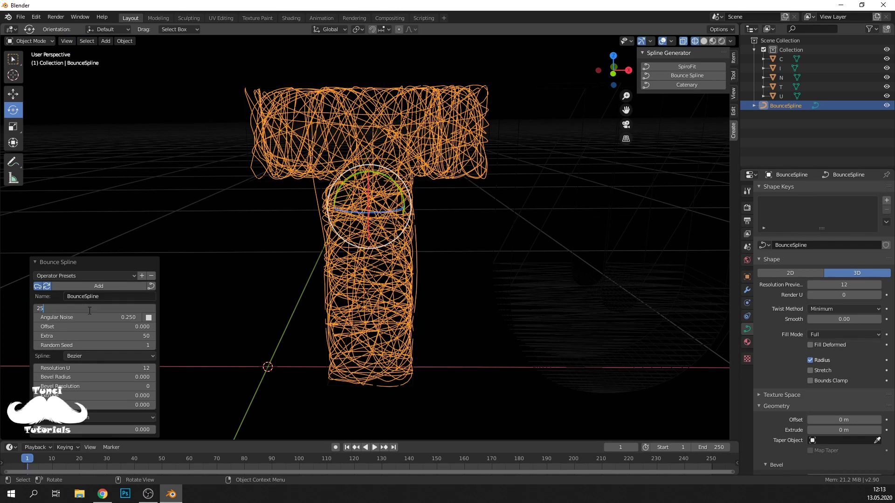
type("0")
key("Return")
double_click(88, 309)
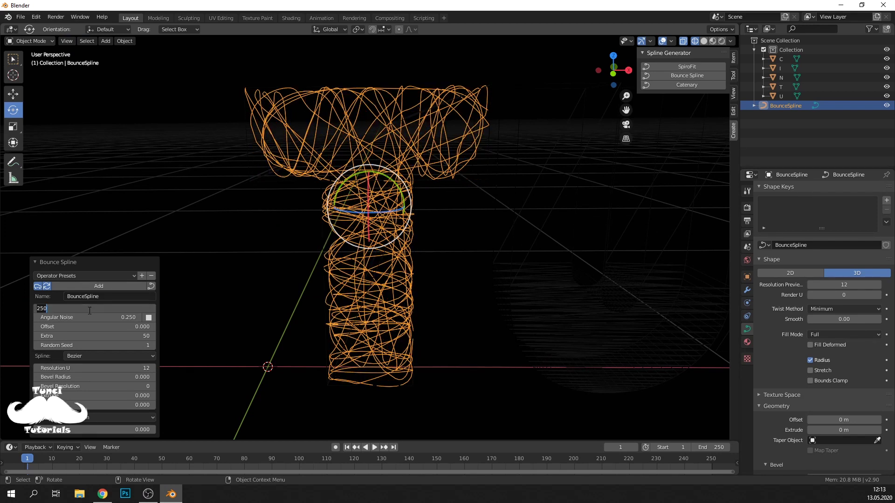
type("400")
key("Return")
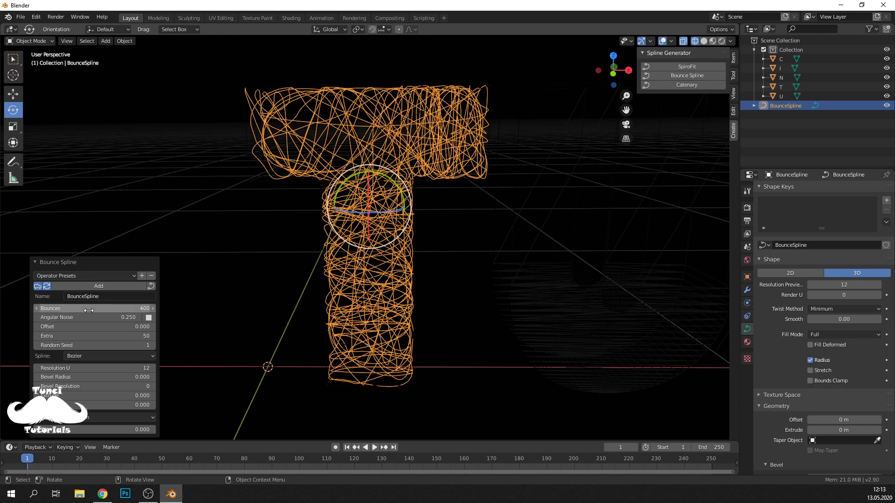
scroll(273, 282, "down", 4)
scroll(273, 281, "down", 2)
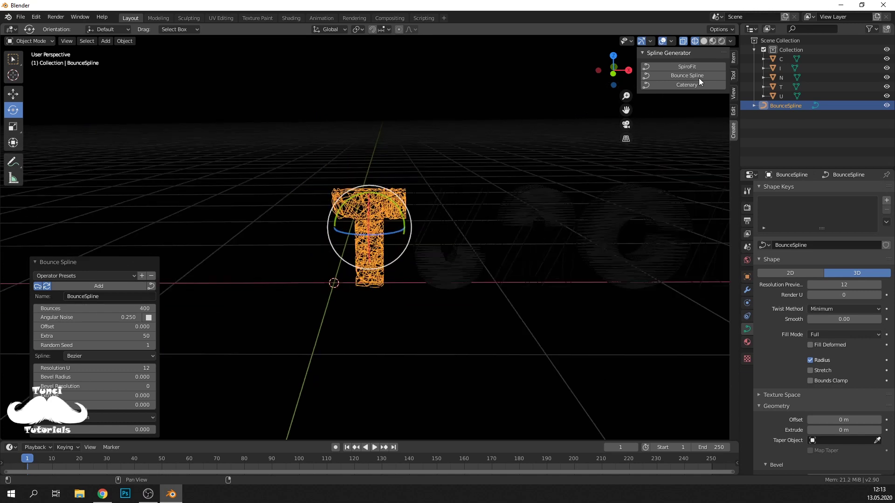
left_click(703, 41)
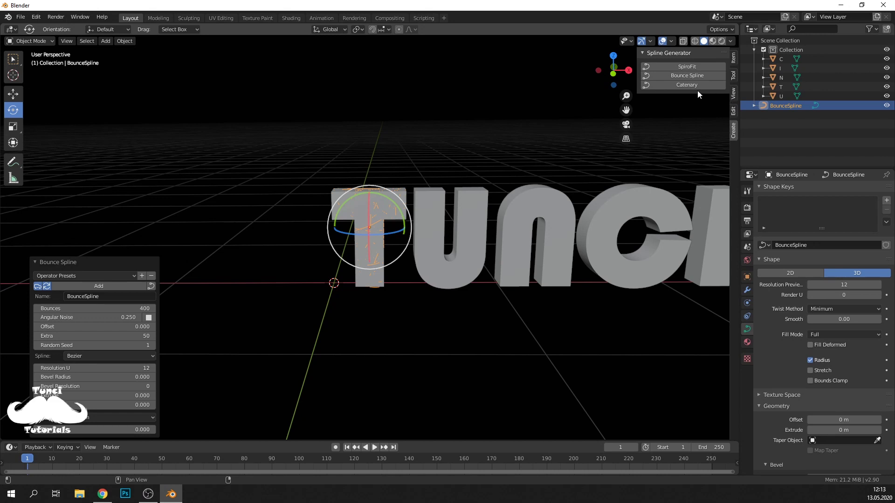
Step: Add a Bounce Spline scribble to each of the U, N, C and I letters
left_click(463, 247)
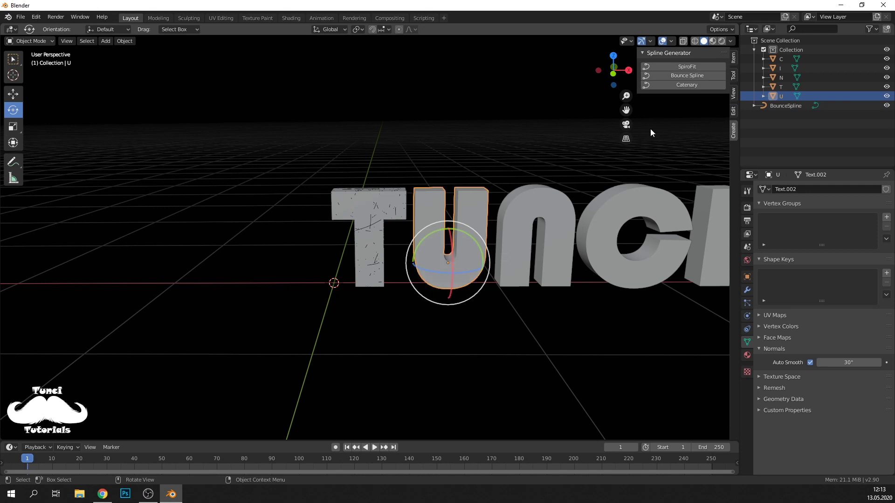
left_click(678, 76)
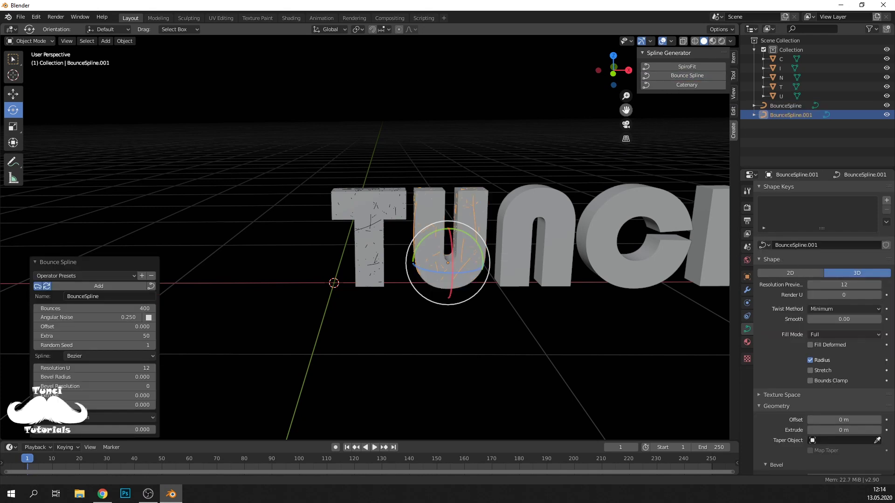
left_click_drag(626, 110, 494, 103)
left_click(435, 233)
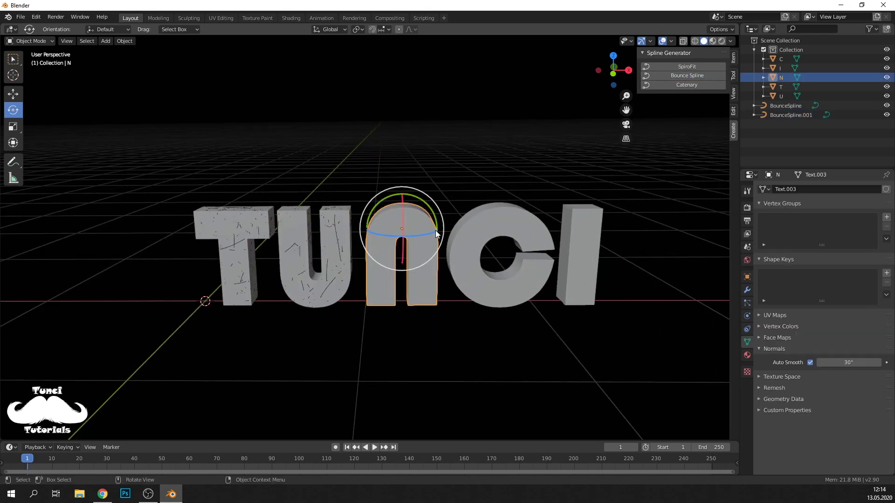
left_click(678, 76)
left_click(503, 228)
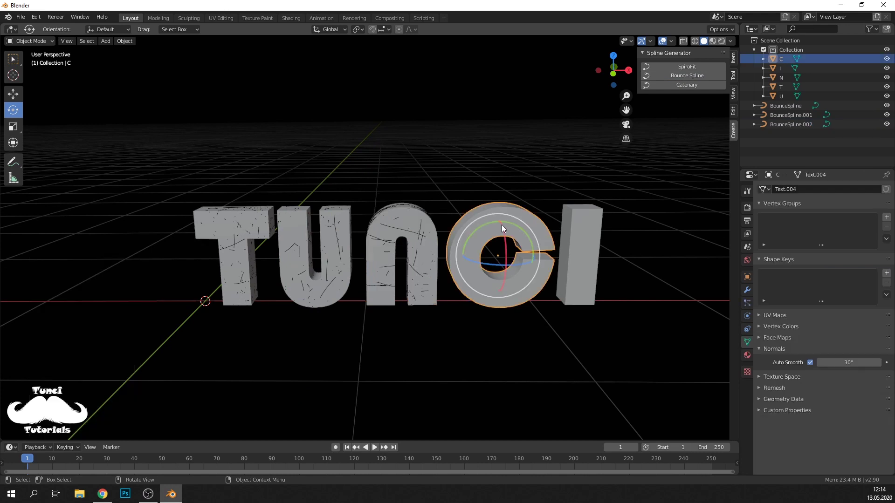
left_click(675, 77)
left_click(600, 207)
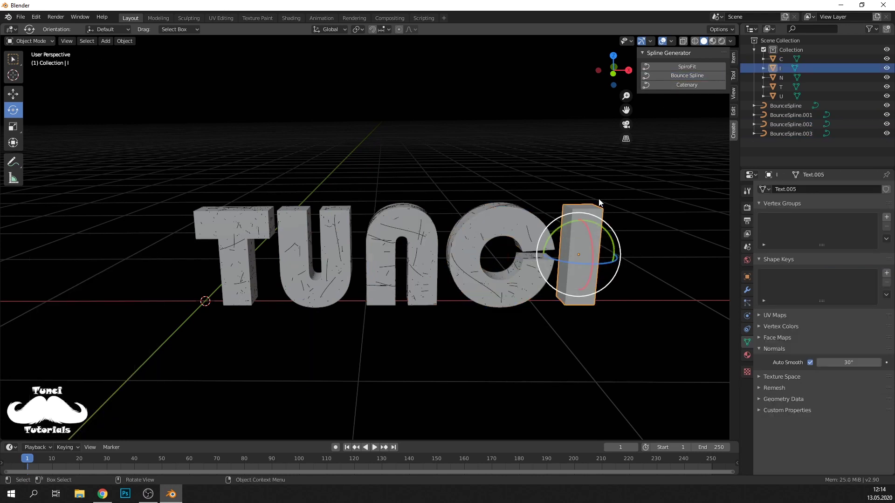
left_click(670, 77)
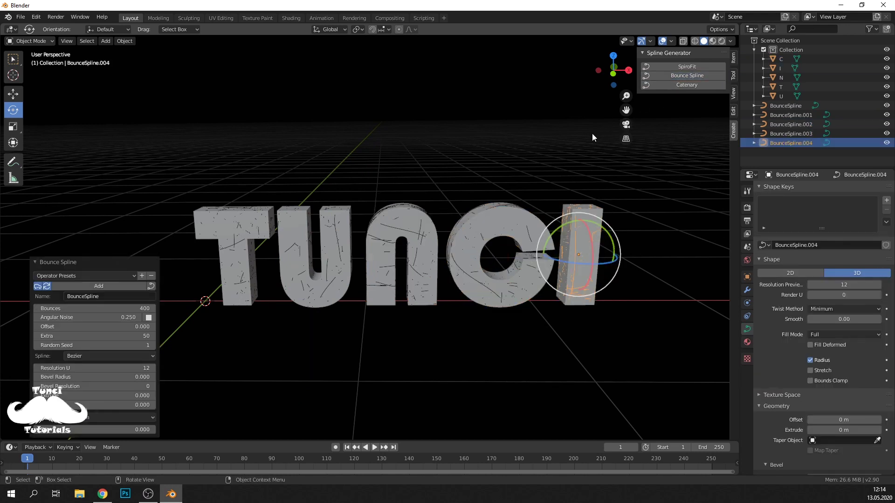
Step: Hide the solid C, I, N, T and U text letters in the Outliner
left_click(778, 60)
left_click(887, 59)
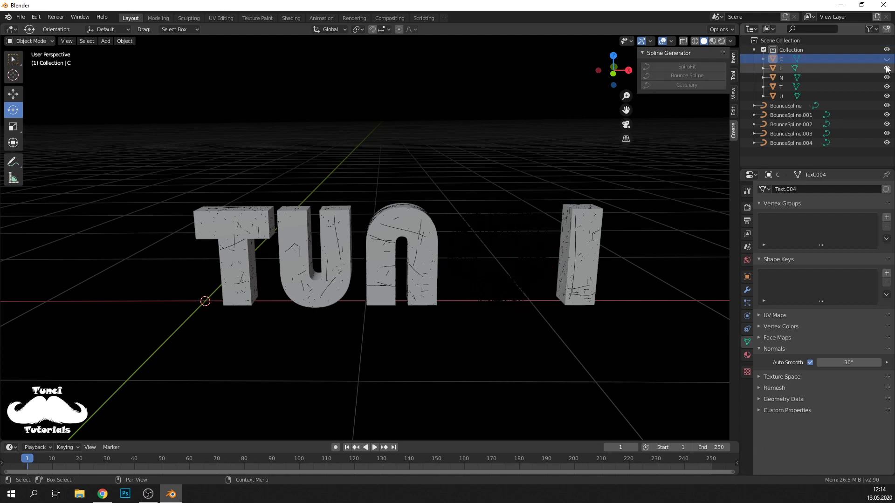
left_click(886, 77)
left_click(886, 96)
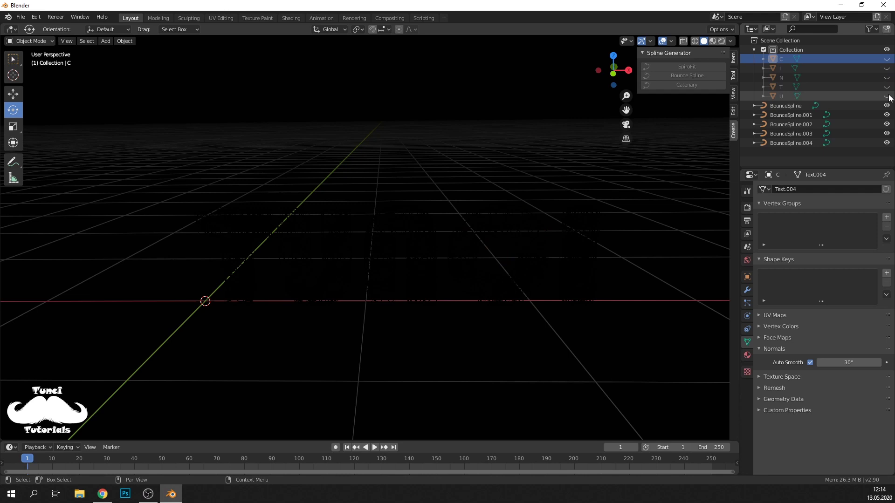
Step: Rename the T and U bounce-spline scribbles to T1 and U1
left_click(232, 226)
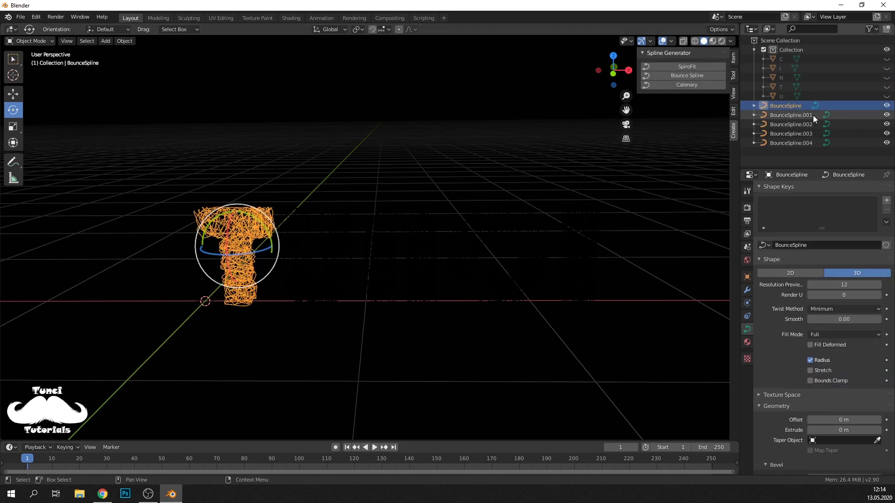
double_click(792, 105)
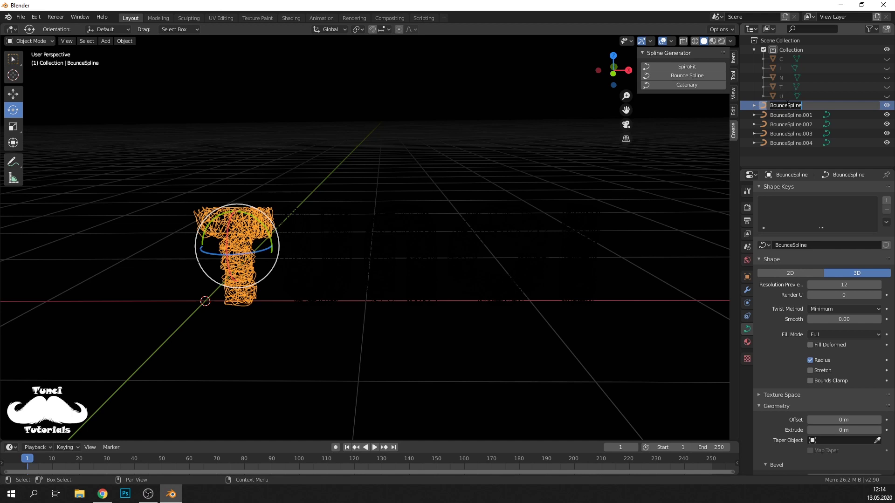
type("T1")
key("Return")
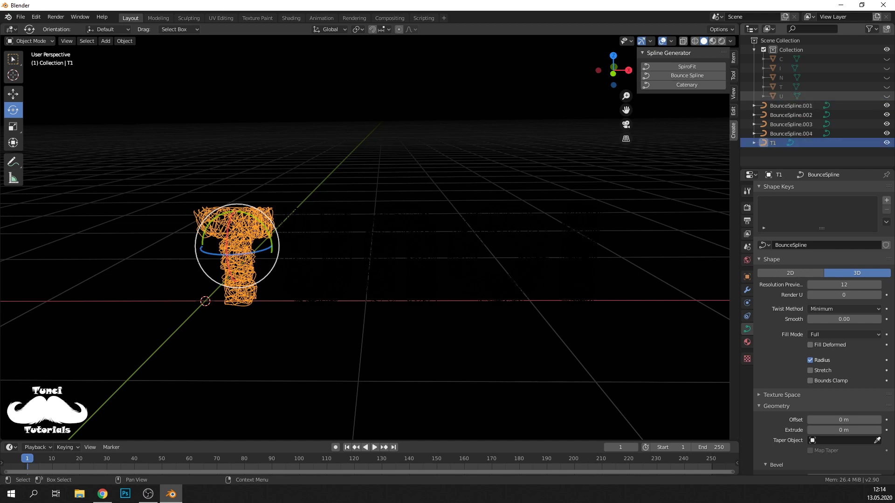
left_click(308, 263)
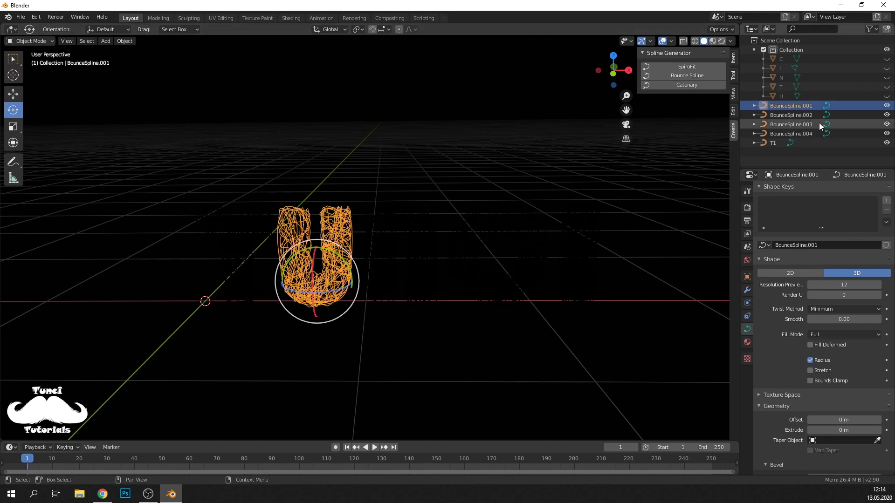
double_click(791, 106)
type("U")
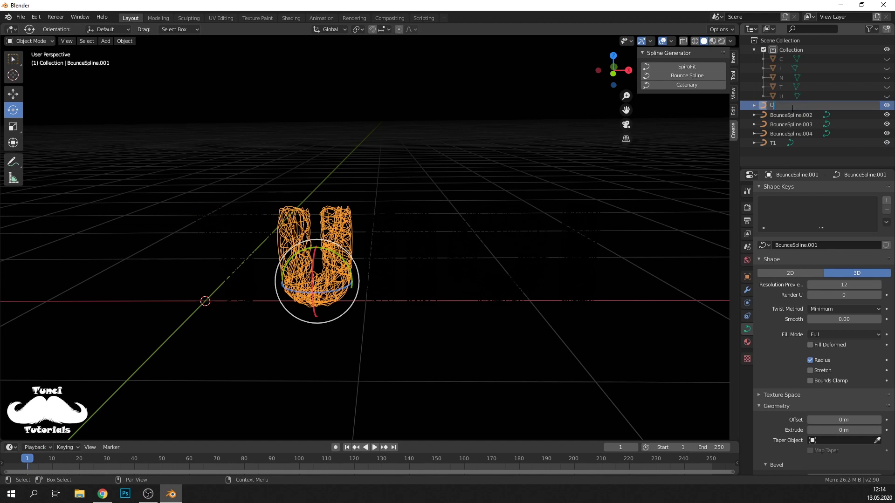
key("Return")
Step: Rename the N, C and I scribbles to N1, C1 and I1
left_click(388, 235)
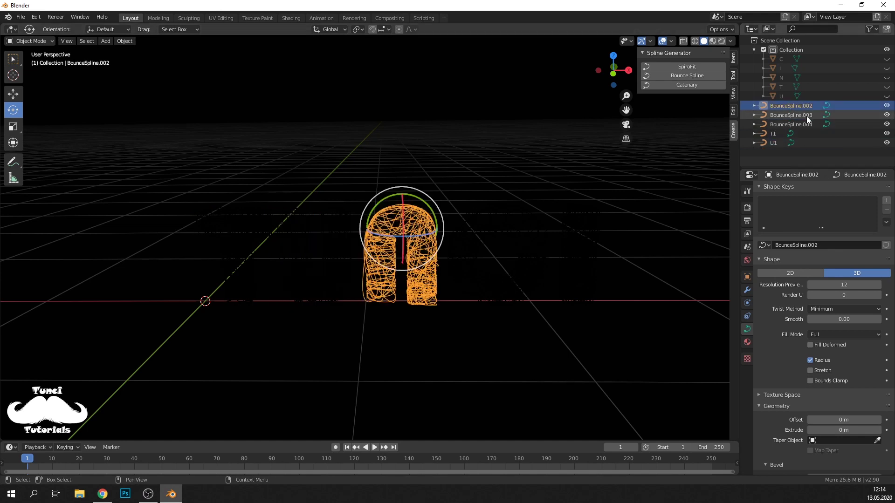
double_click(789, 106)
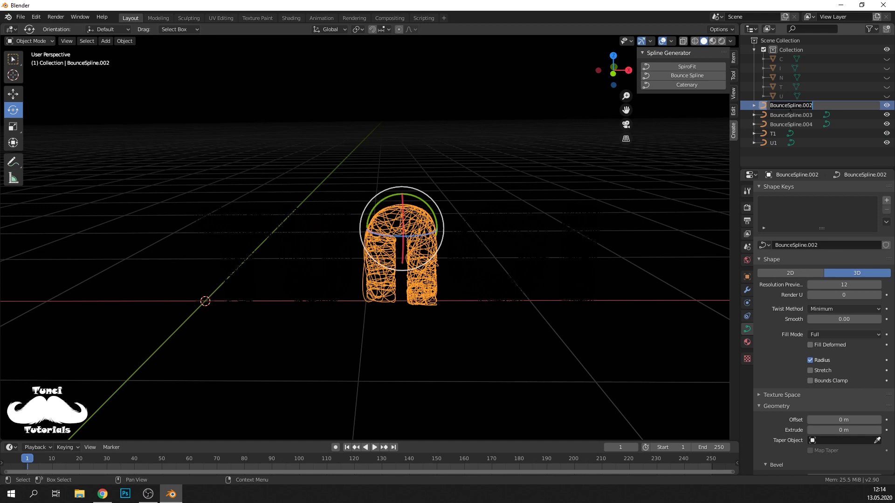
type("N1")
key("Return")
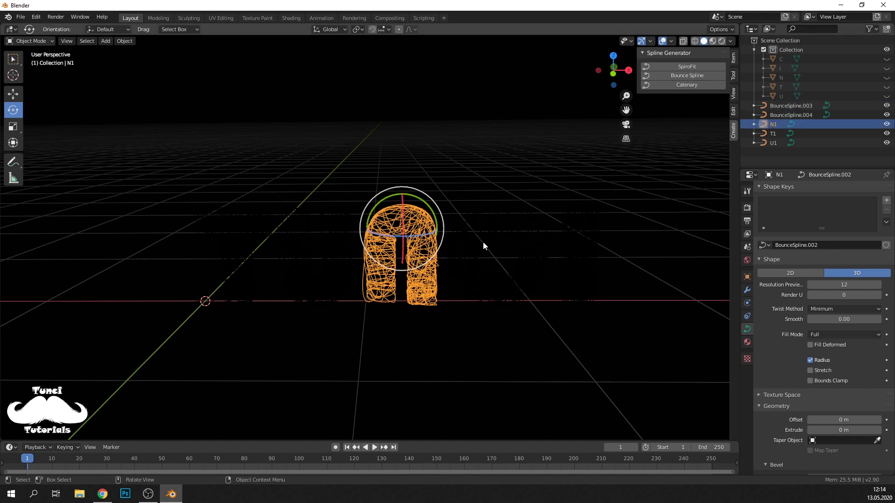
left_click(791, 105)
double_click(792, 105)
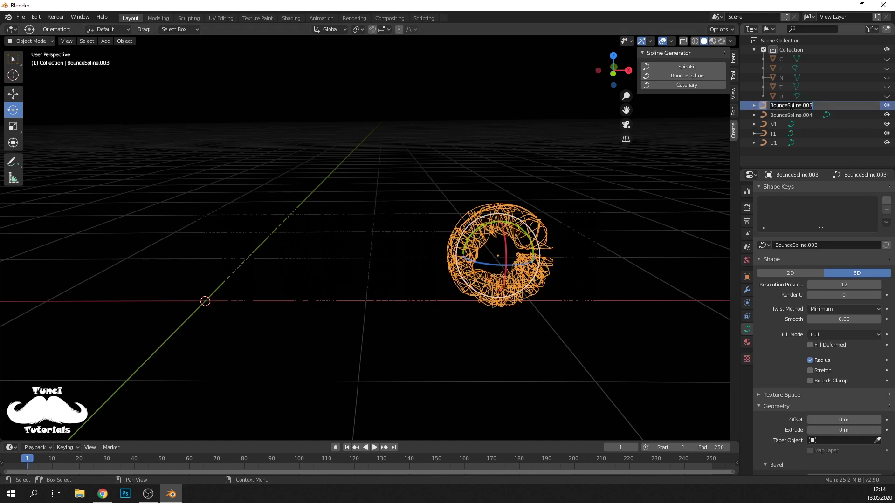
type("C1")
key("Return")
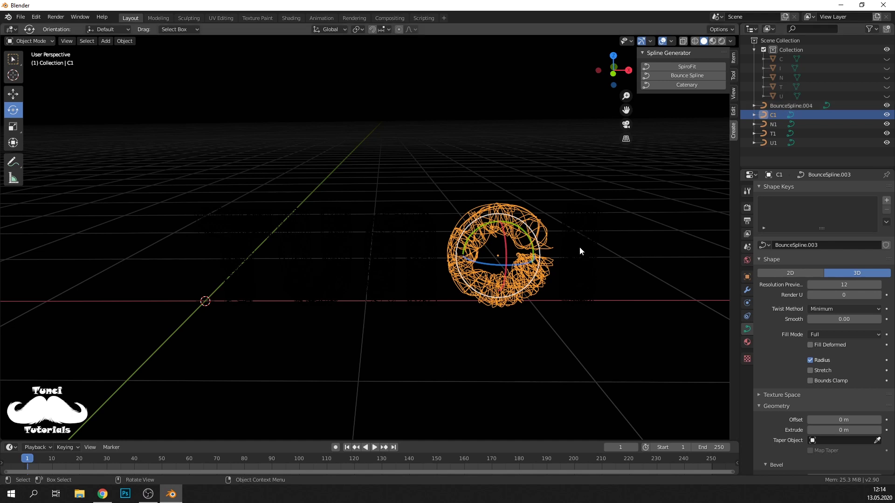
left_click(792, 106)
double_click(788, 105)
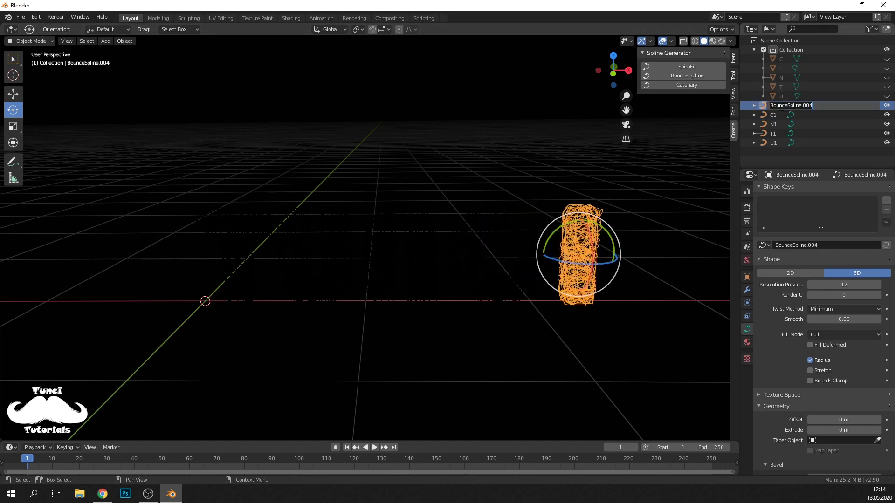
type("I1")
key("Return")
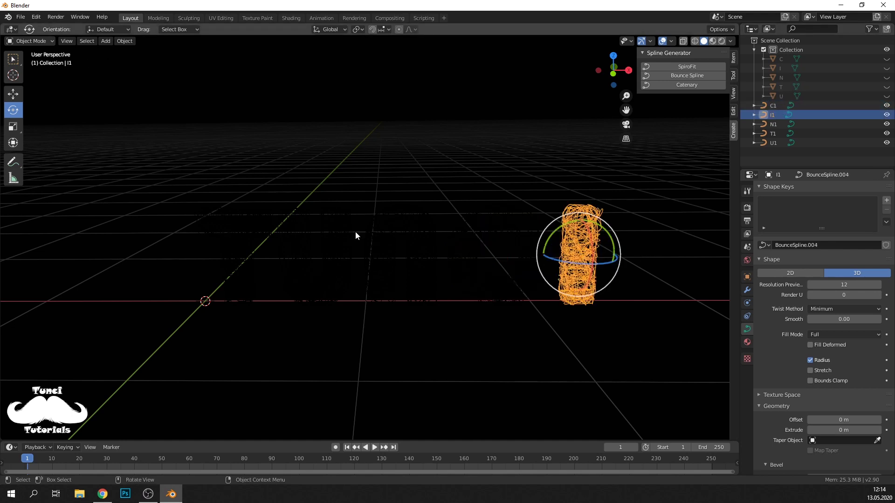
Step: Orbit around the TUNCI scribbles and switch the viewport to Rendered shading
left_click(236, 254)
middle_click_drag(234, 252, 289, 296)
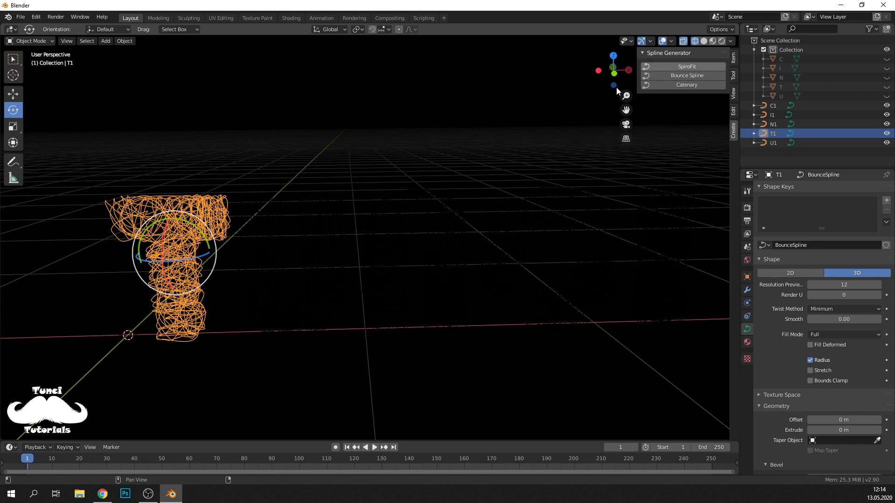
mouse_move(616, 86)
middle_mouse_down()
mouse_move(602, 219)
mouse_move(596, 214)
middle_mouse_up()
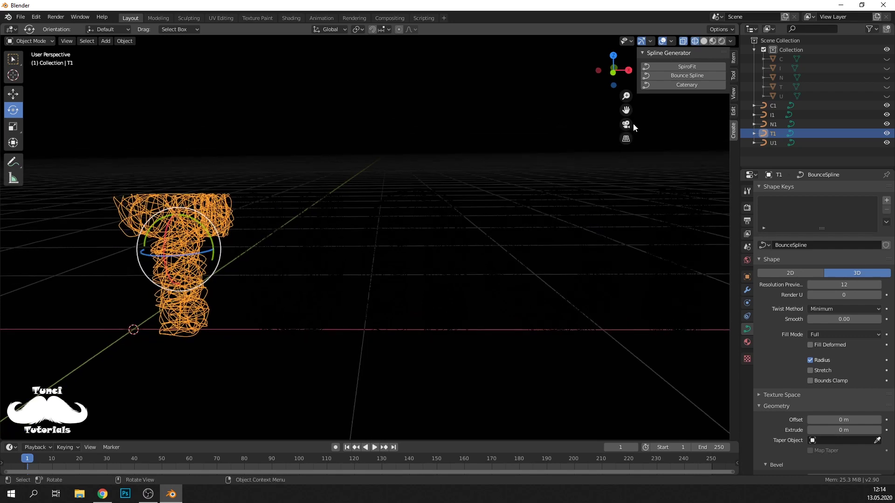
left_click_drag(626, 110, 589, 110)
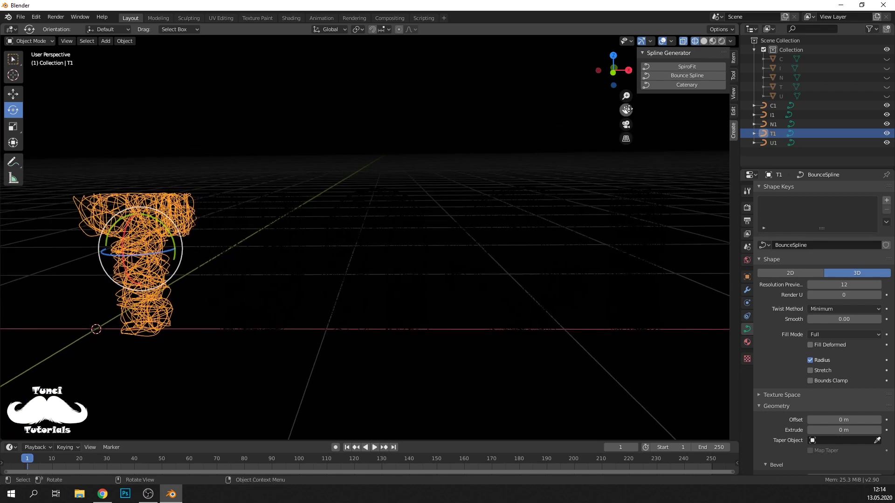
left_click(730, 42)
left_click(729, 42)
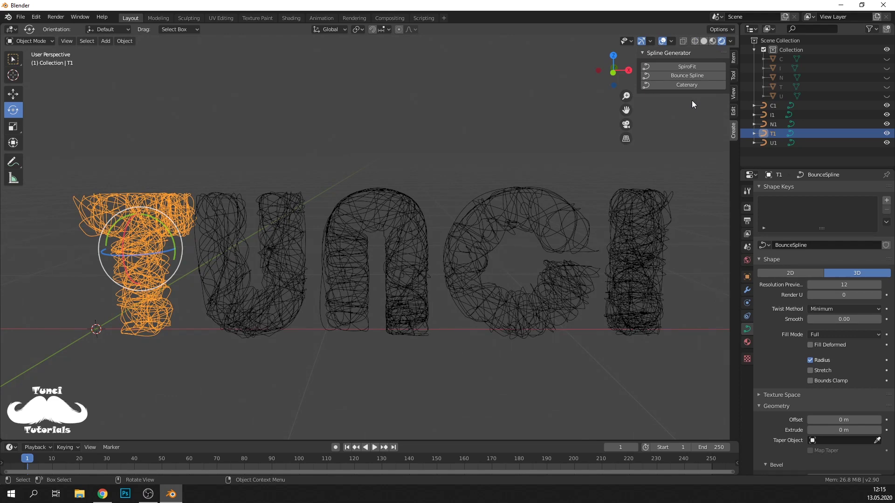
Step: Convert the T, U and N scribble curves to Grease Pencil objects
right_click(138, 231)
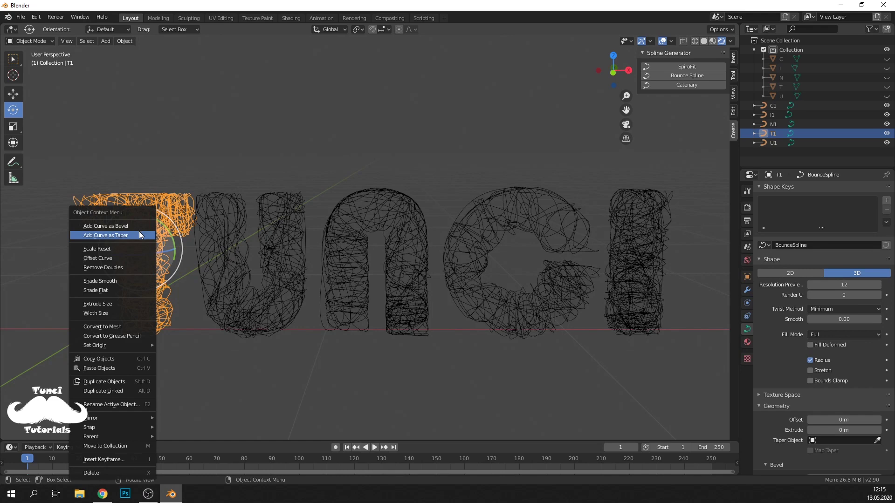
left_click(131, 336)
left_click(266, 301)
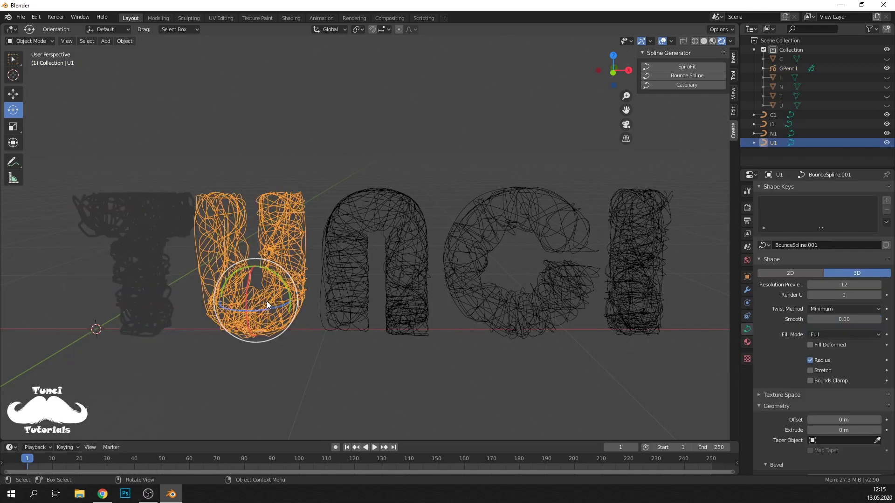
right_click(267, 301)
left_click(267, 301)
left_click(358, 263)
right_click(358, 262)
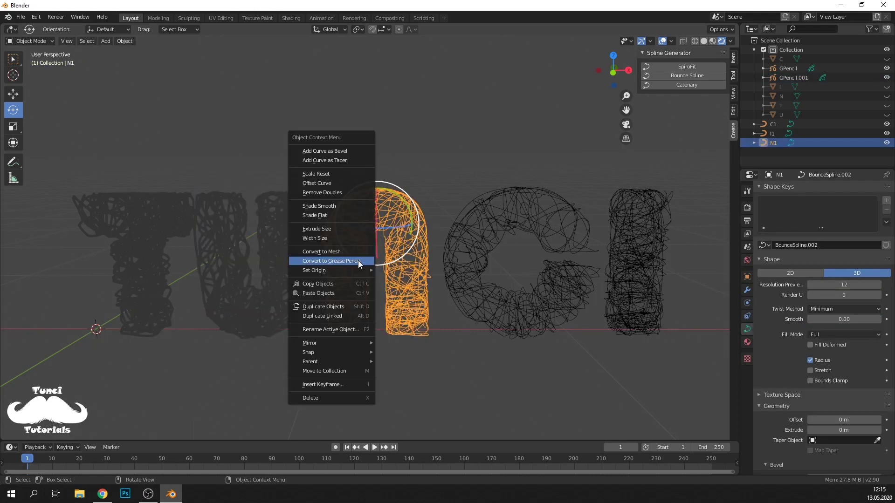
left_click(357, 261)
Step: Convert the C and I scribble curves to Grease Pencil objects
left_click(473, 228)
right_click(482, 227)
left_click(482, 227)
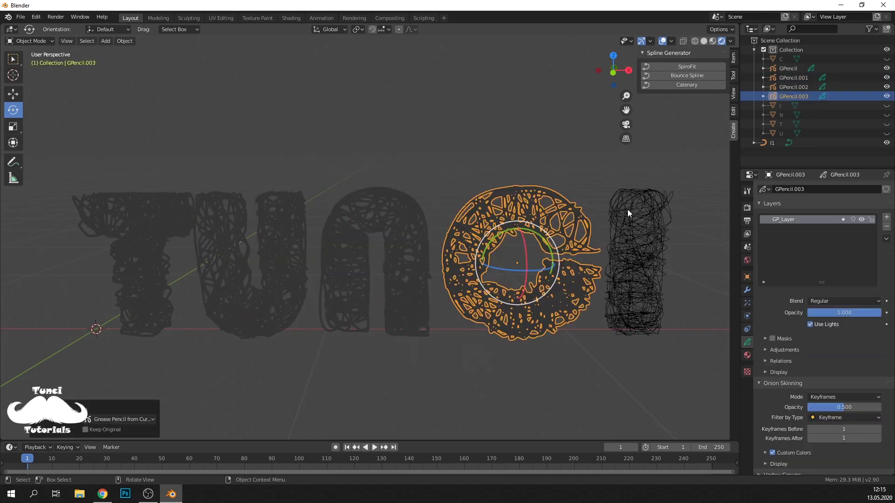
left_click(627, 210)
right_click(626, 210)
left_click(626, 210)
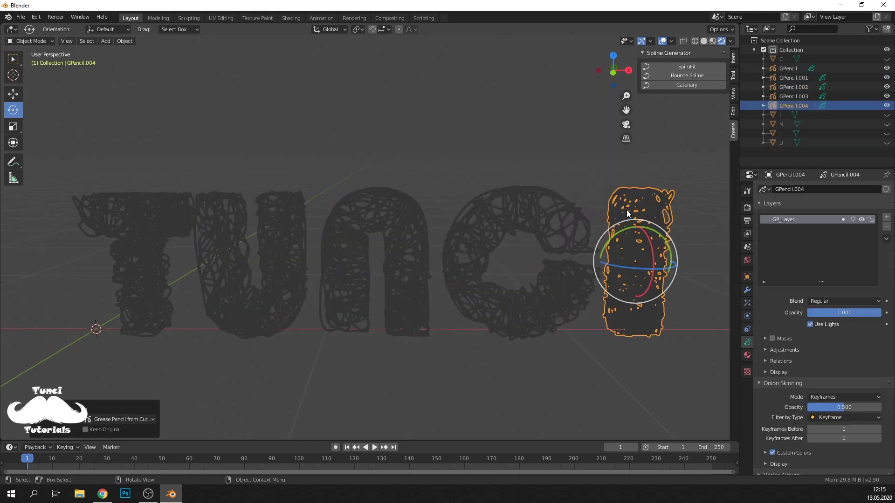
left_click(139, 312)
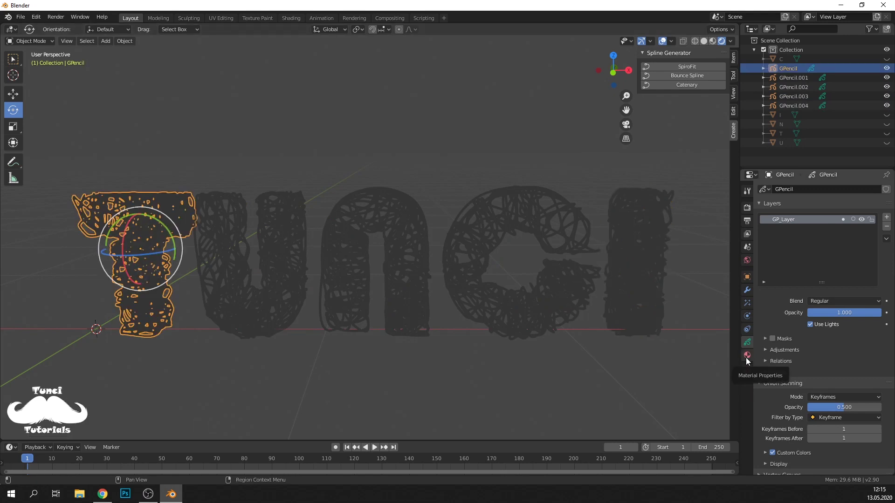
Step: Set the T letter's stroke Thickness Scale to 0.20
scroll(851, 431, "down", 2)
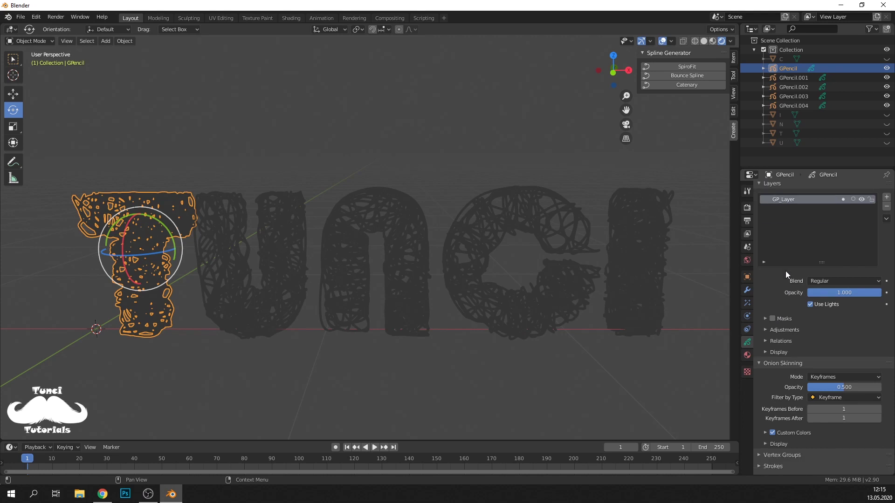
left_click(766, 446)
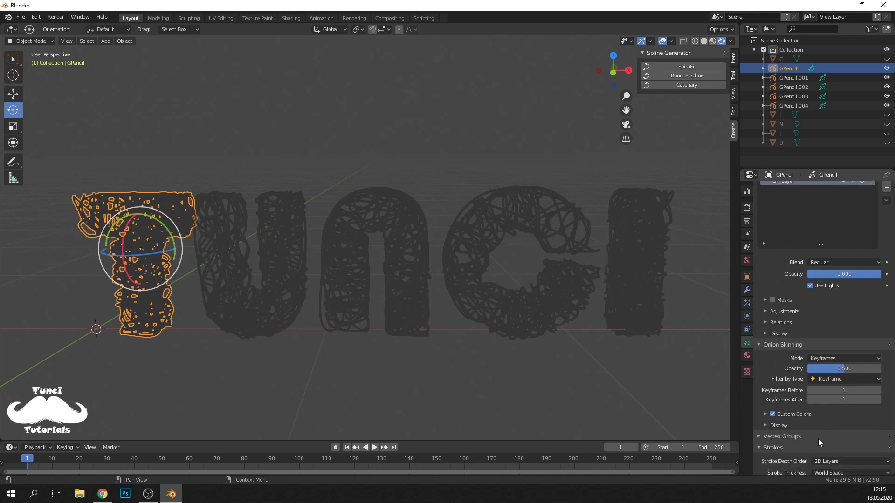
scroll(818, 438, "down", 2)
left_click(834, 442)
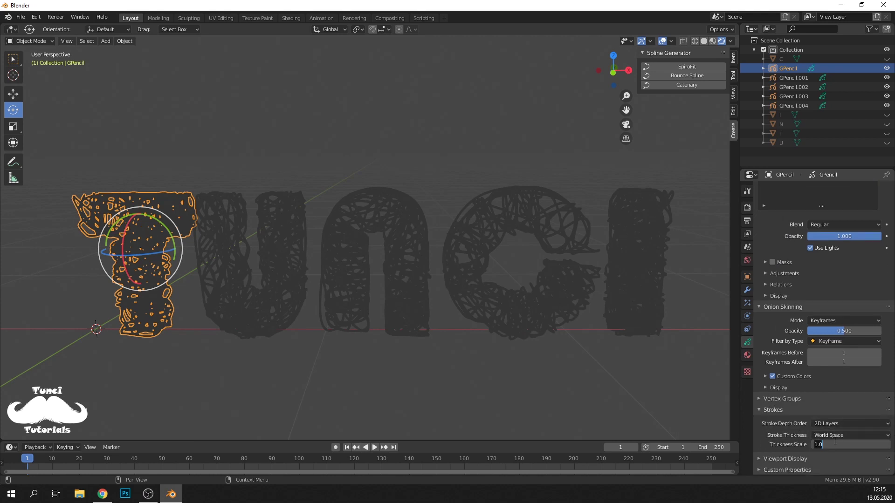
key("BackSpace")
key("Return")
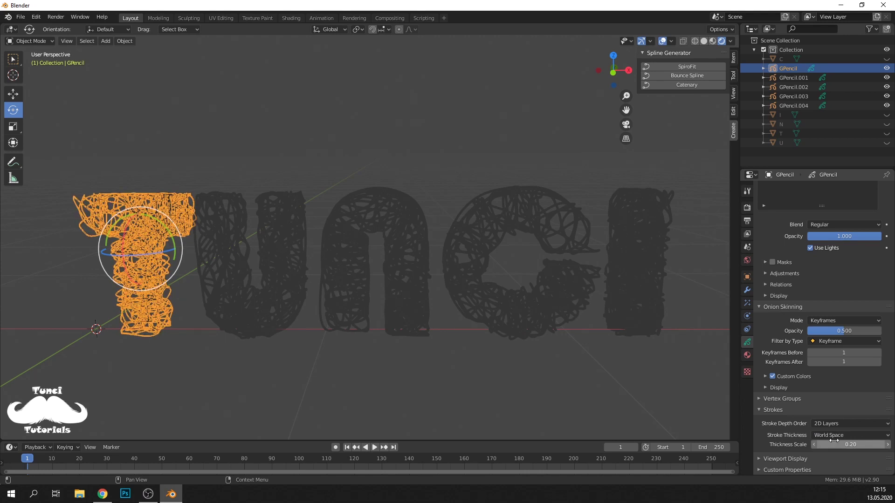
left_click(270, 106)
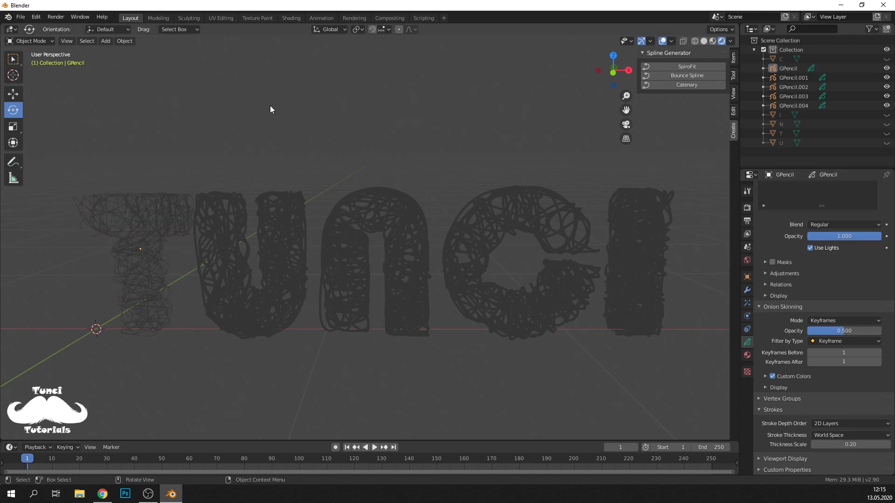
left_click(163, 250)
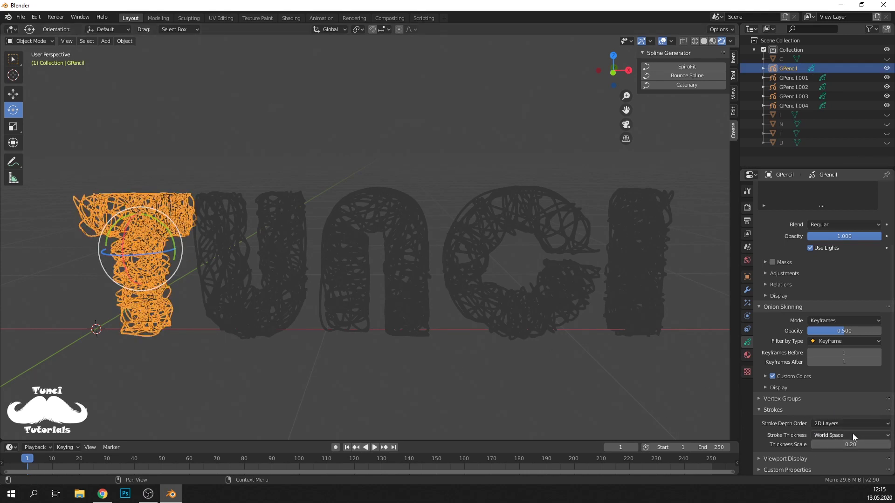
left_click(848, 445)
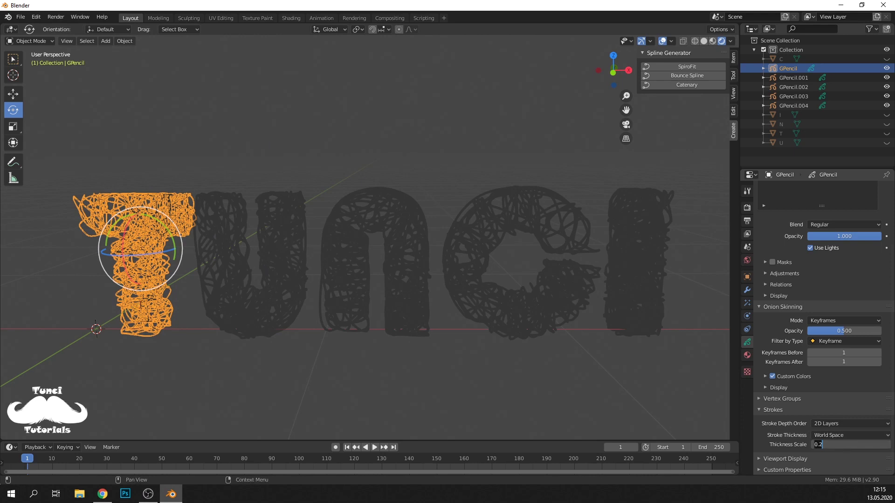
key("Return")
Step: Set the U and N letters' stroke Thickness Scale to 0.2
left_click(247, 332)
left_click(840, 445)
type("0.2")
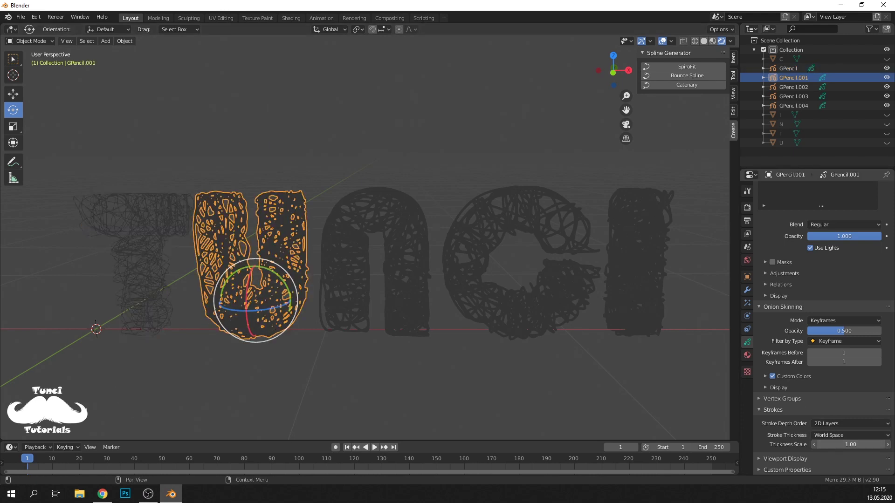
key("Return")
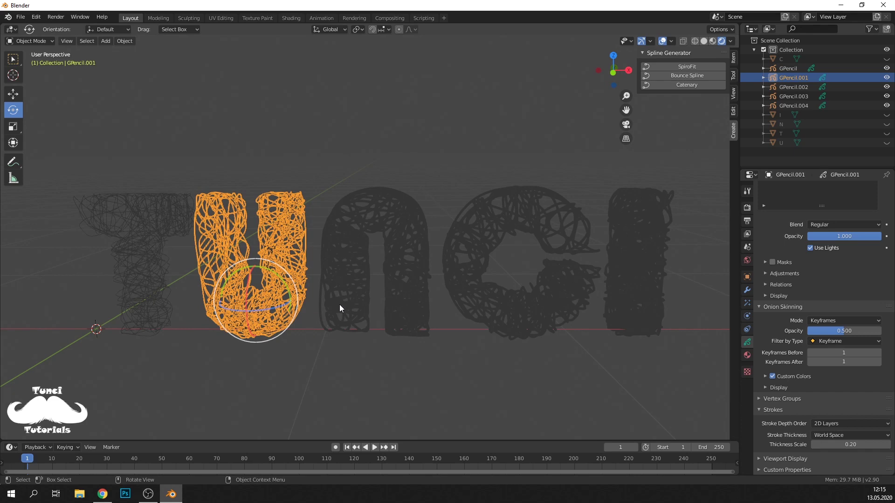
left_click(339, 304)
left_click(843, 444)
type("0.2")
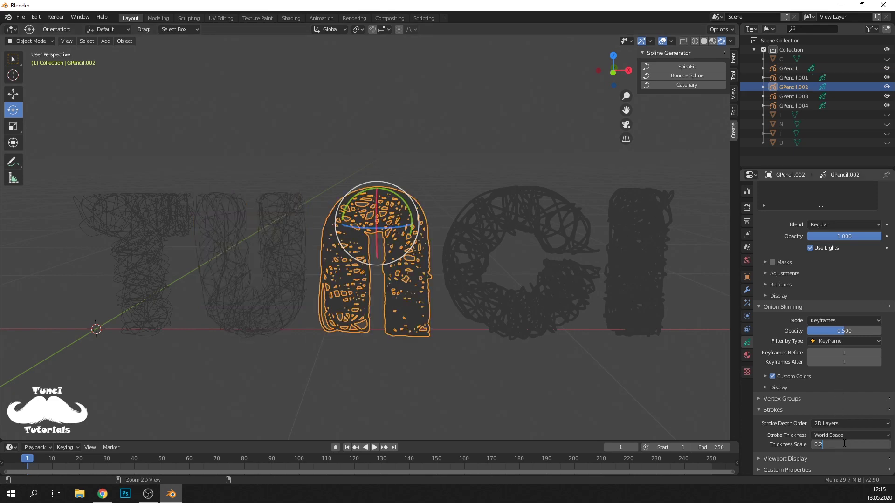
key("Return")
Step: Set the C and I letters' Thickness Scale to 0.2, then deselect everything
left_click(527, 311)
left_click(852, 445)
type("0.2")
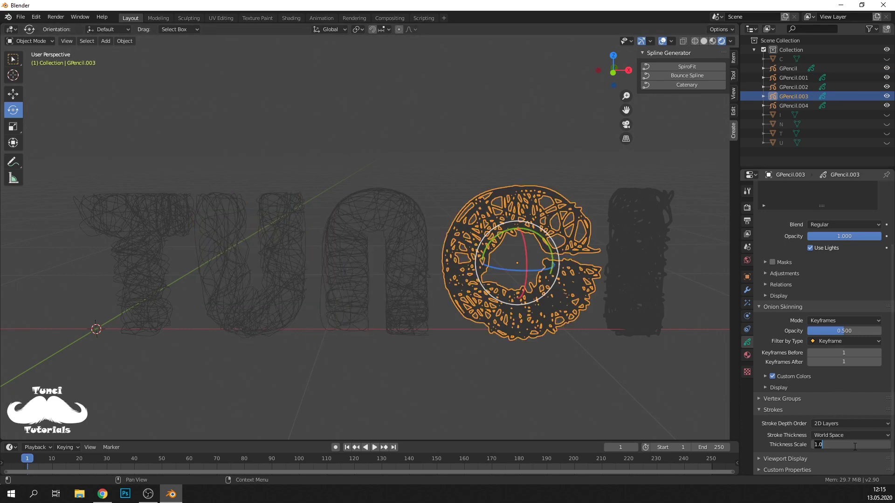
key("Return")
left_click(633, 320)
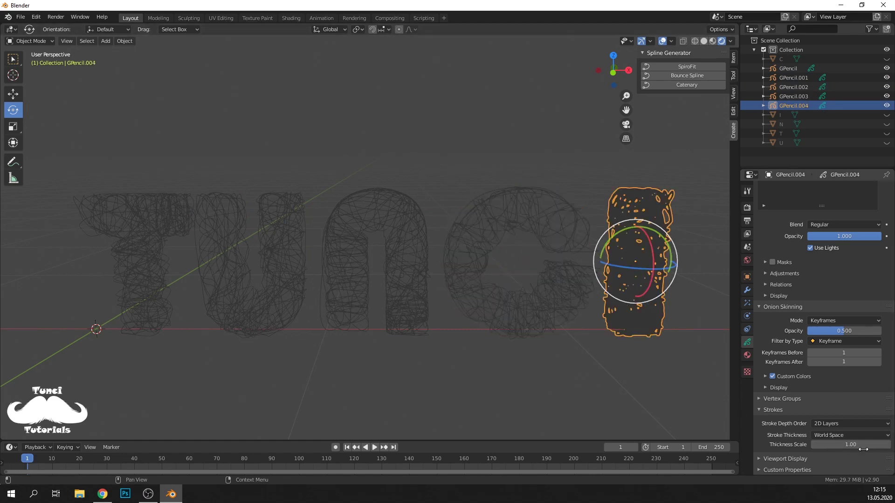
left_click(860, 445)
type("0.2")
key("Return")
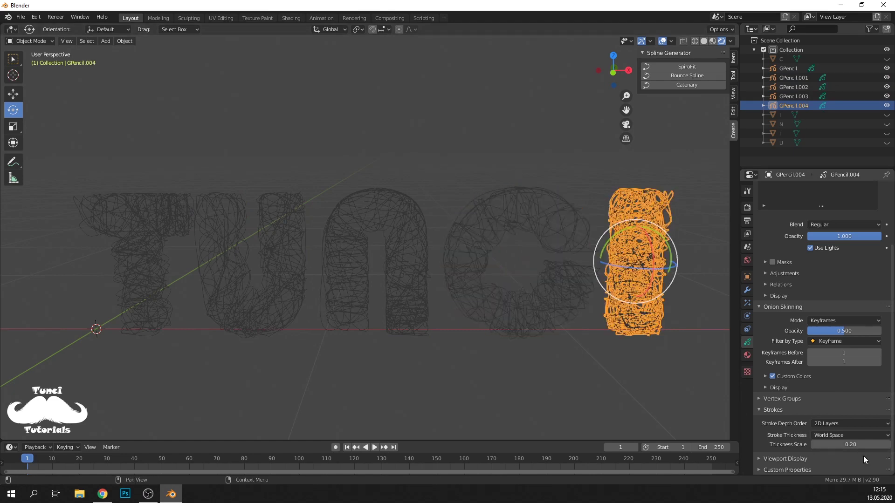
left_click(225, 197)
left_click(388, 151)
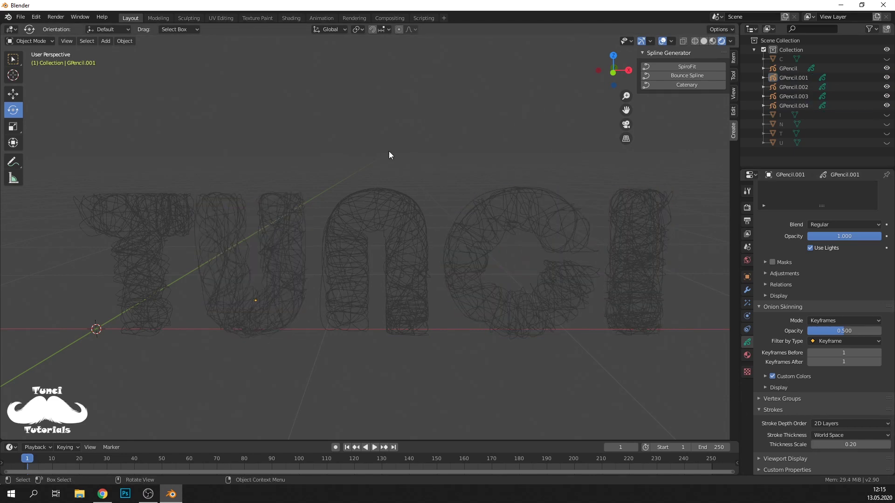
Step: Switch to solid shading and give the T a new material with an orange stroke
left_click(703, 41)
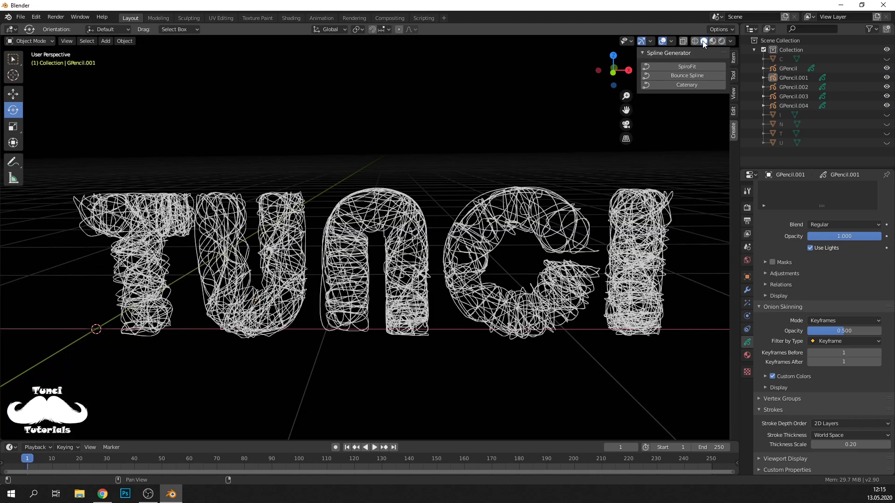
left_click(154, 210)
left_click(747, 355)
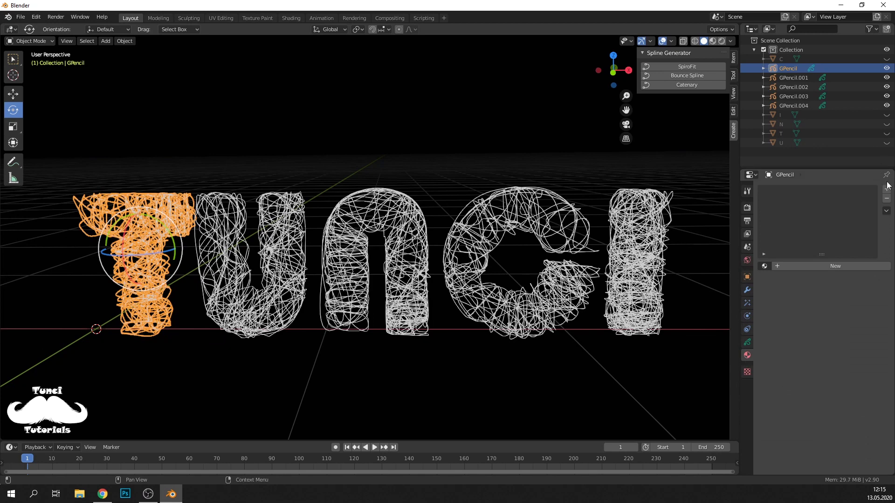
left_click(851, 266)
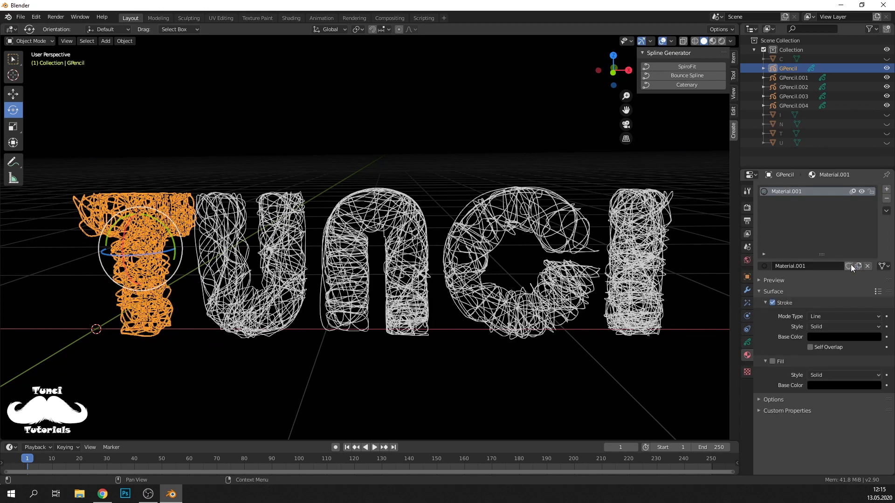
left_click(866, 337)
left_click_drag(873, 270, 873, 204)
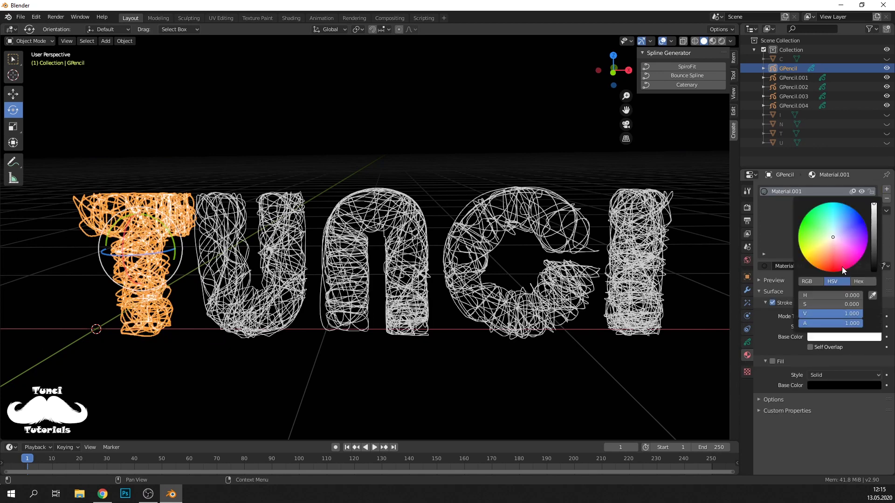
left_click(824, 267)
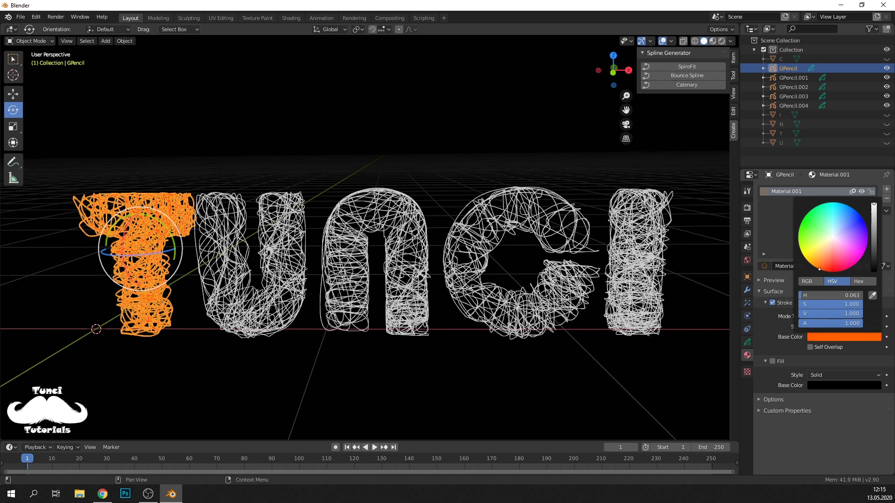
Step: Give the U a new material with a full-brightness red stroke colour
left_click(250, 424)
left_click(258, 324)
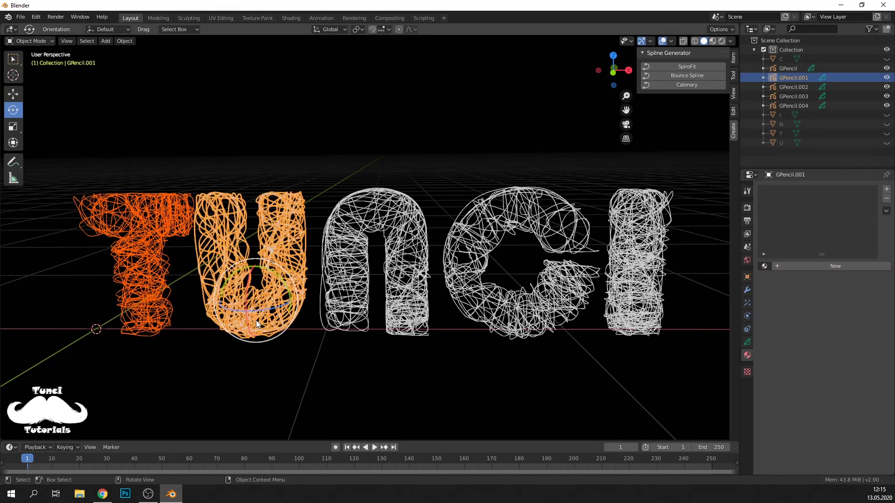
left_click(842, 265)
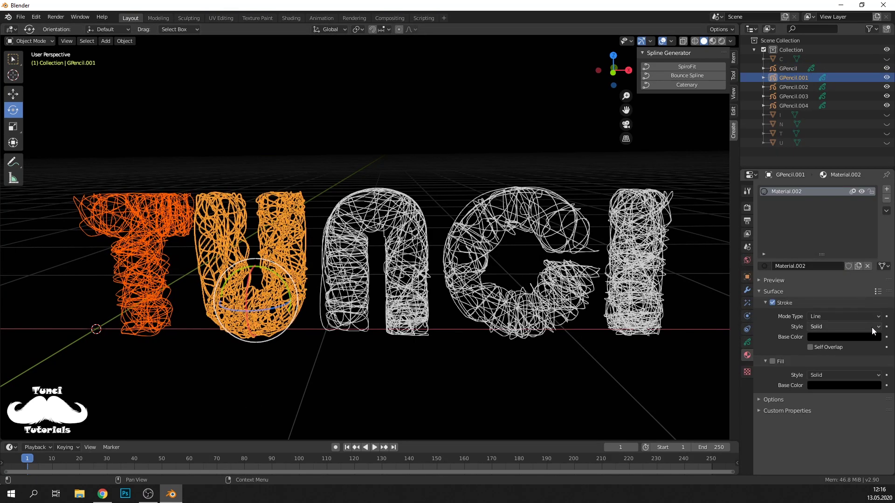
left_click(876, 336)
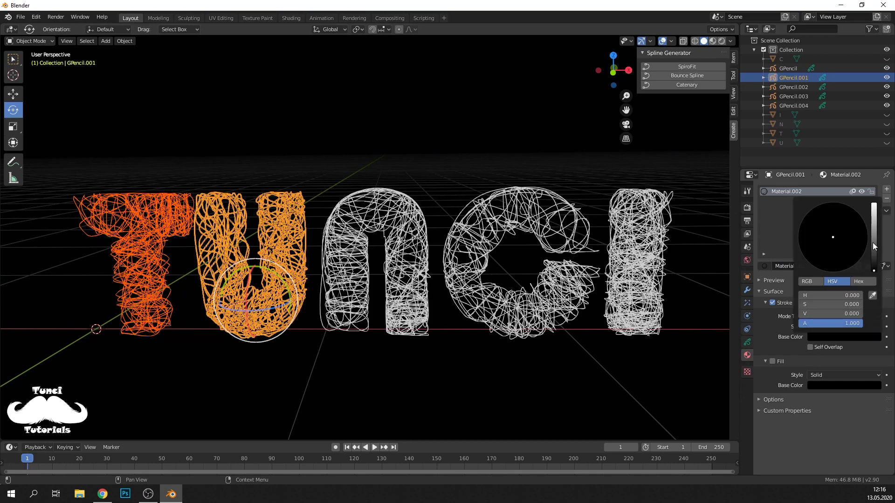
left_click_drag(874, 251, 873, 203)
left_click(832, 268)
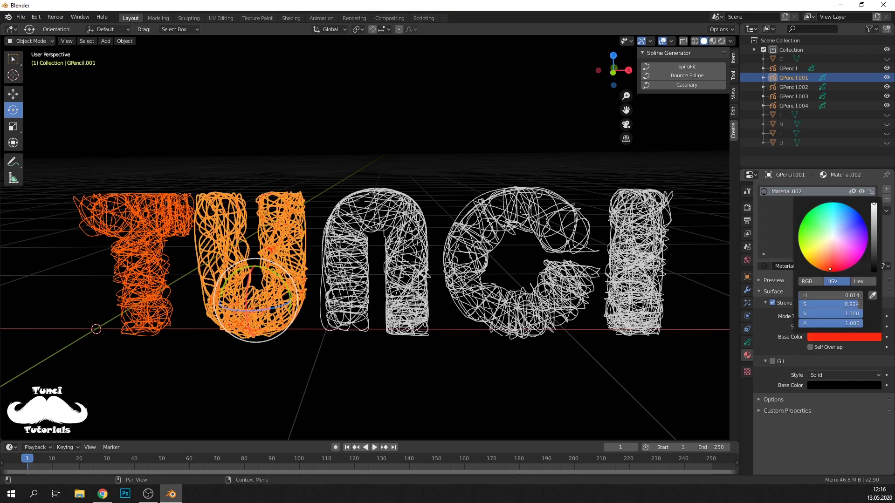
left_click(363, 402)
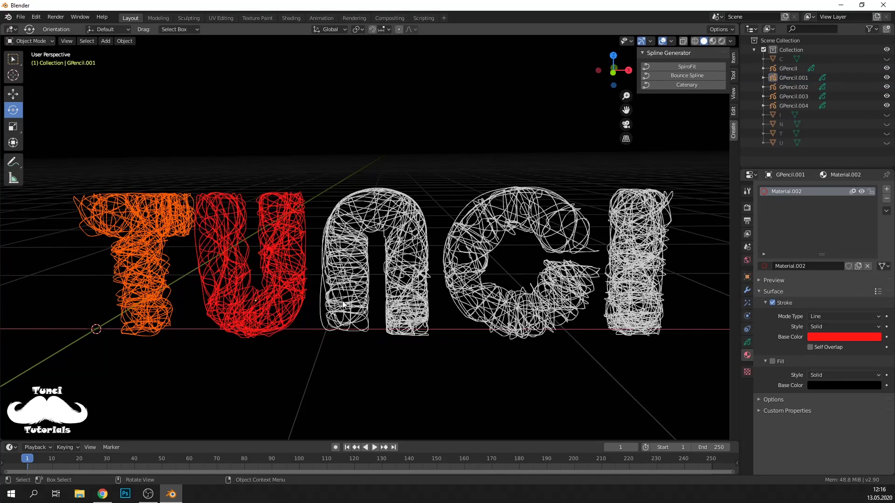
Step: Add a material slot and new material to the n with a pink stroke
left_click(343, 291)
left_click(886, 188)
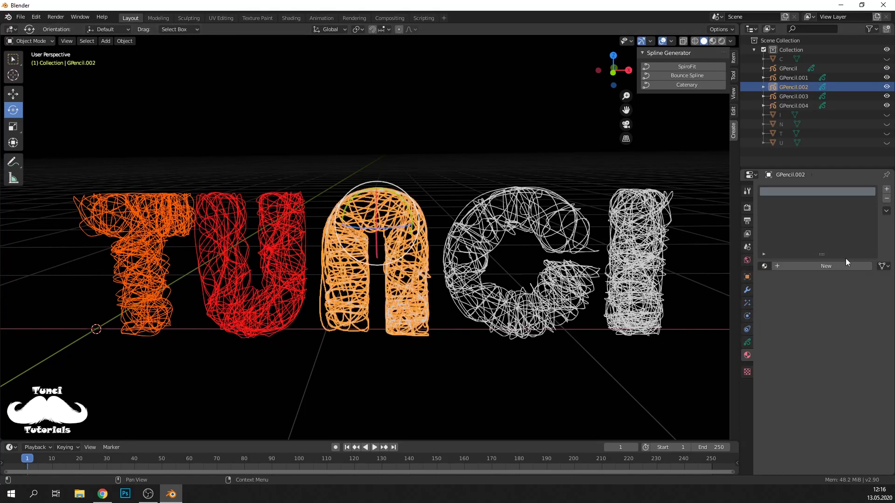
left_click(844, 264)
left_click(868, 336)
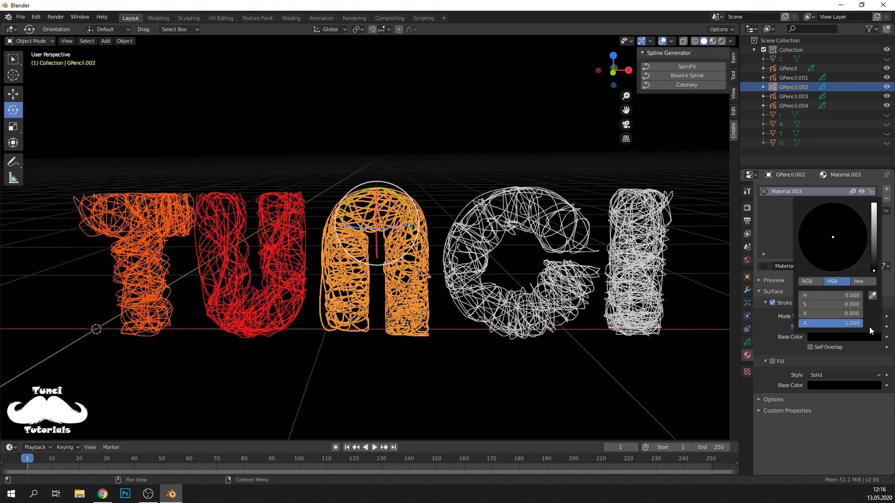
left_click_drag(873, 243, 874, 204)
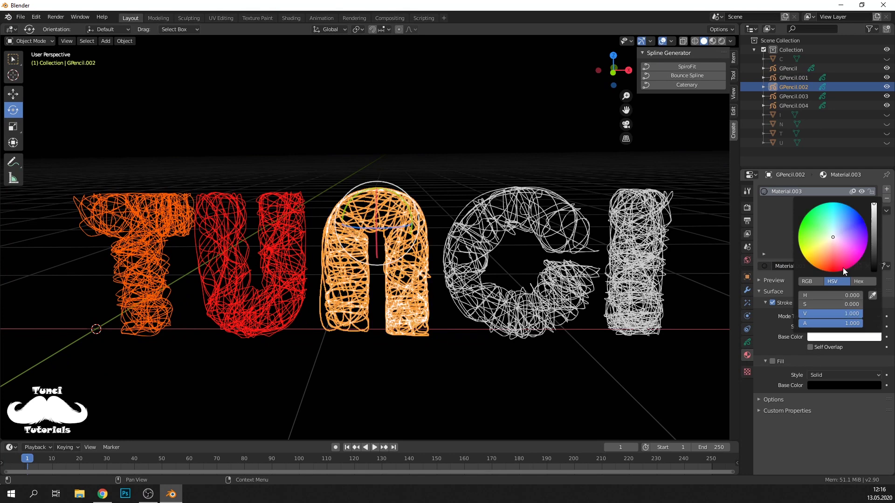
left_click_drag(842, 267, 849, 268)
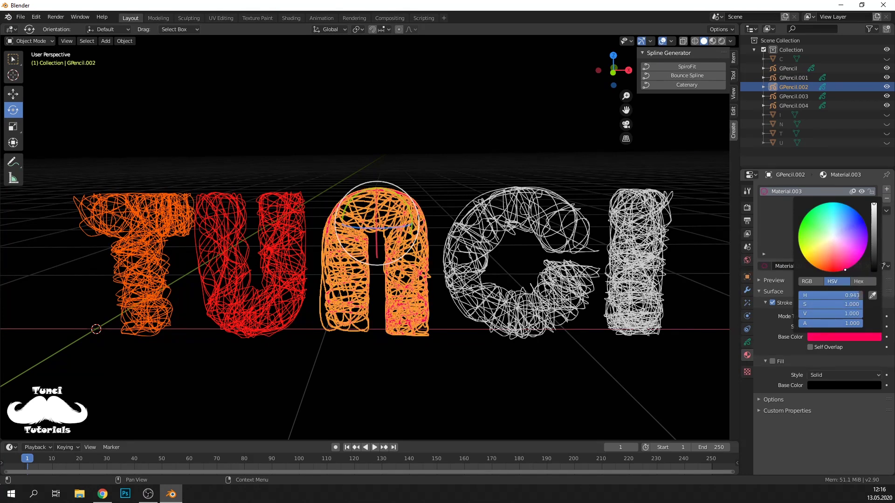
Step: Give the C a new material with a purple stroke colour
left_click(518, 310)
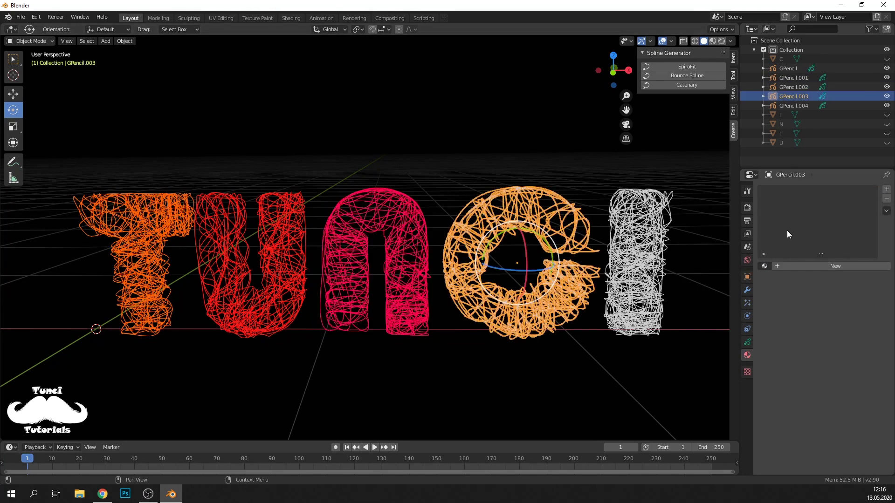
left_click(844, 266)
left_click(861, 337)
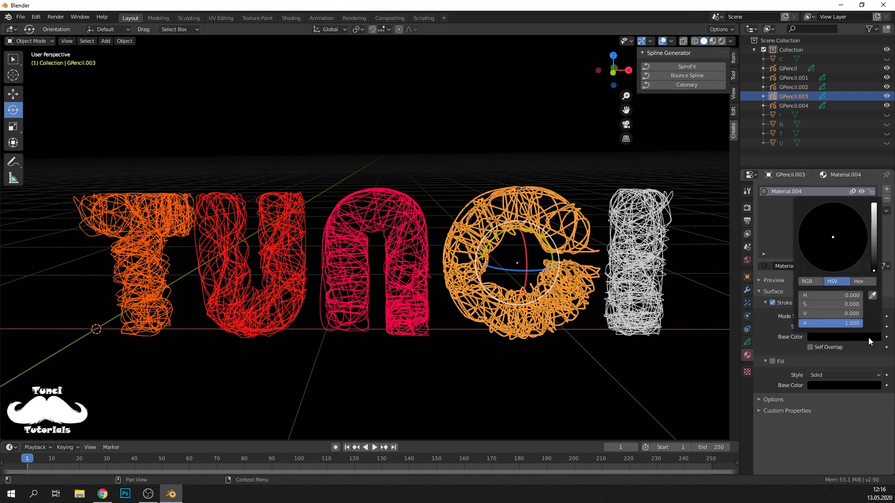
left_click_drag(873, 246, 874, 204)
left_click_drag(859, 258, 866, 238)
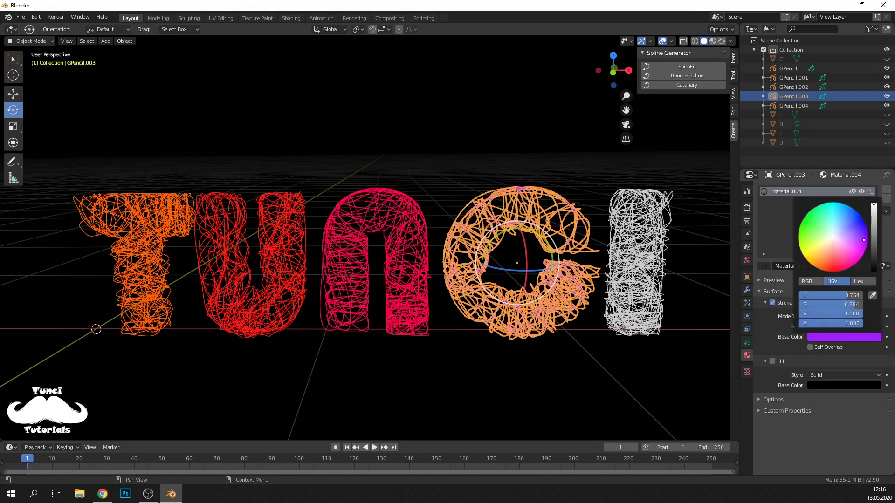
left_click(642, 347)
Step: Colour the I's stroke green, then shift it to yellow
left_click(648, 316)
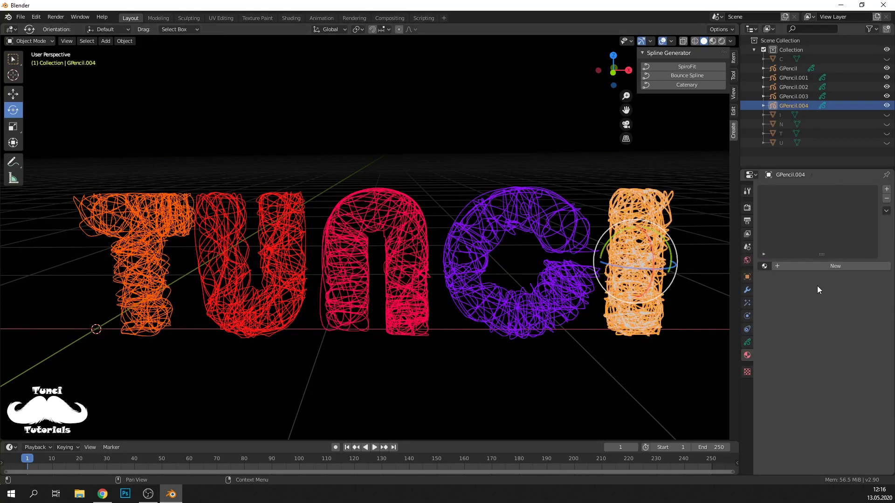
left_click(870, 338)
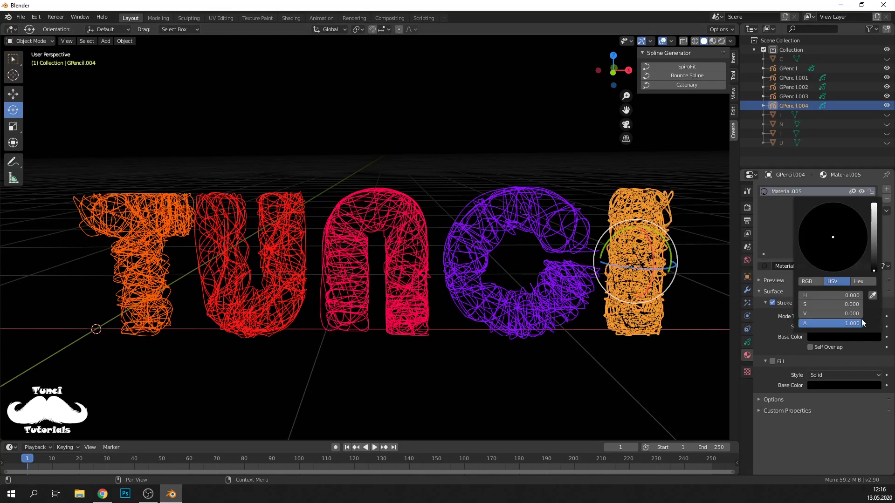
left_click_drag(873, 239, 874, 204)
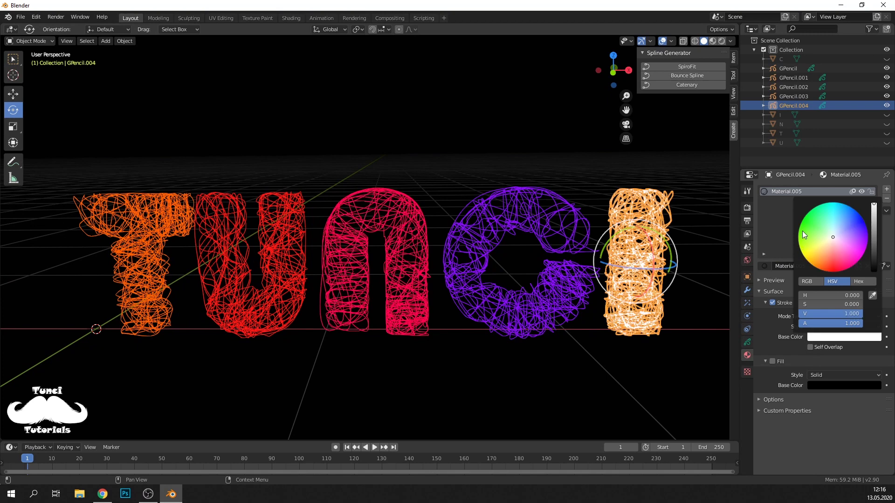
mouse_move(802, 234)
left_mouse_down()
mouse_move(807, 218)
mouse_move(801, 238)
left_mouse_up()
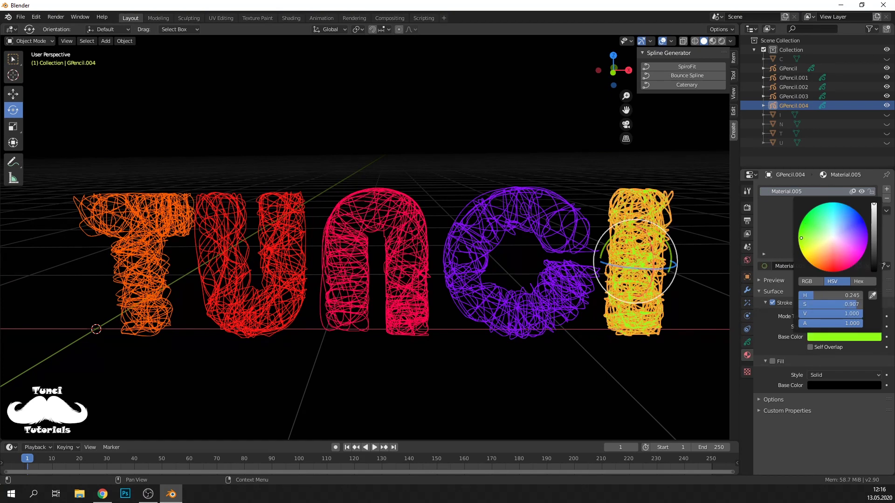
left_click(508, 373)
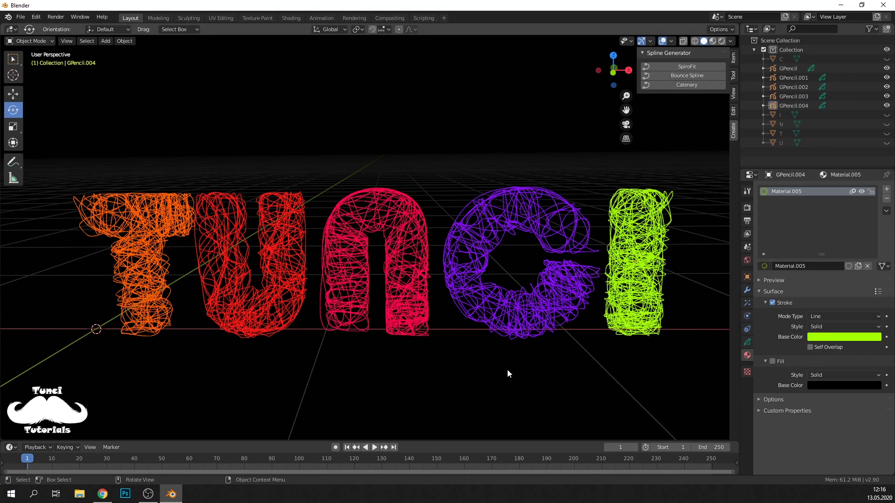
left_click(865, 335)
left_click_drag(800, 252, 805, 259)
Step: Add a Build modifier with Length 20 to the orange T and preview playback
left_click(119, 259)
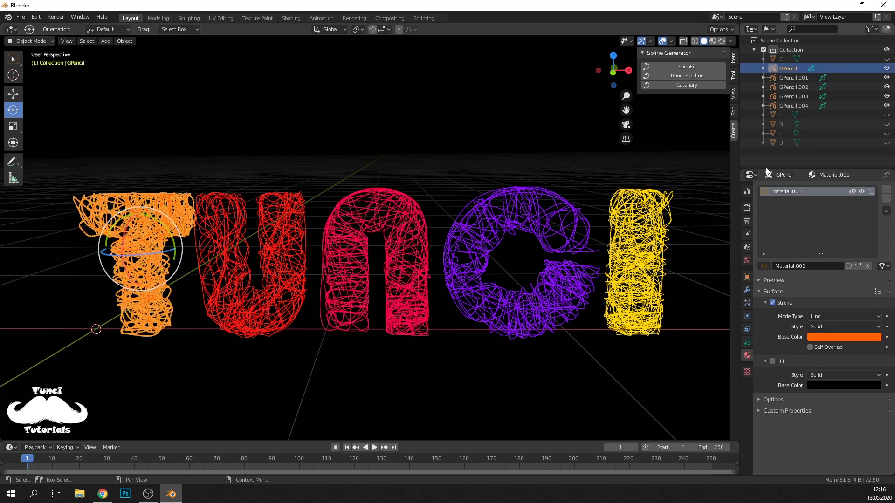
left_click(746, 290)
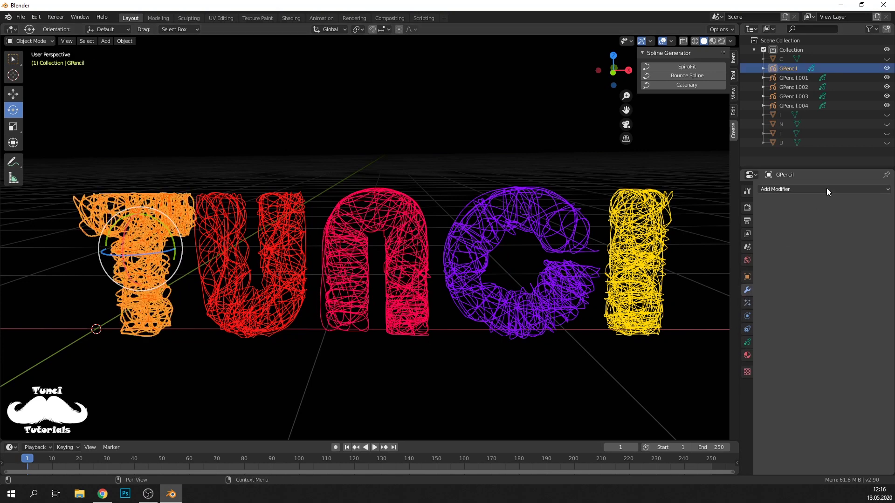
left_click(823, 188)
left_click(753, 217)
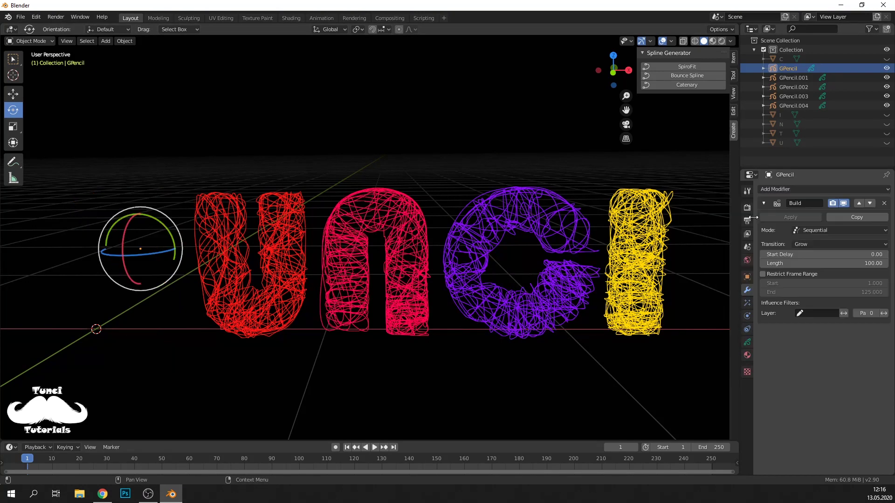
left_click(797, 262)
type("20")
key("Return")
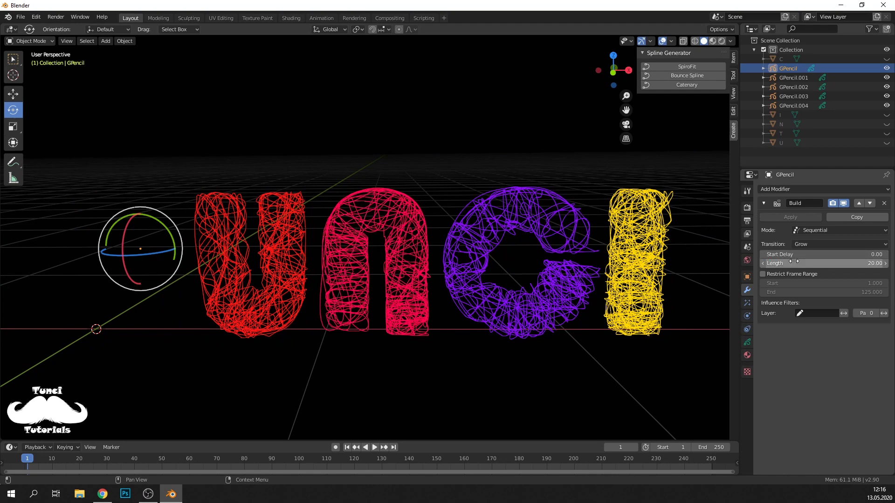
left_click(374, 447)
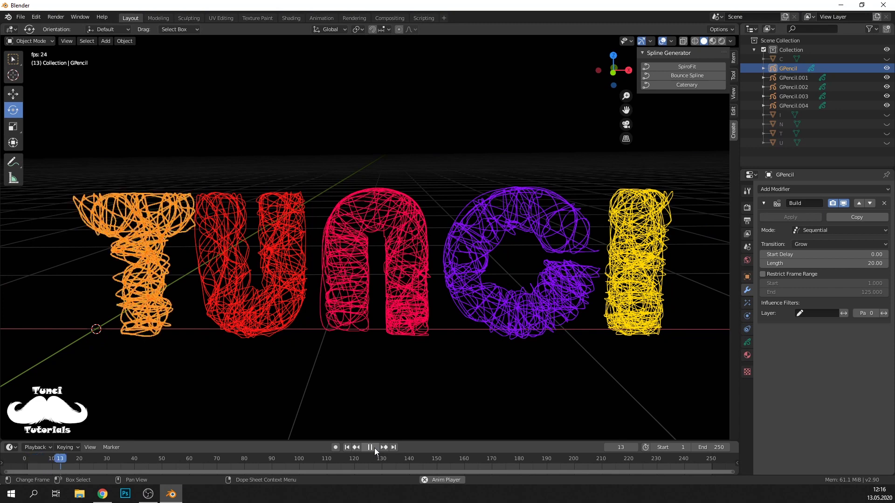
left_click(371, 448)
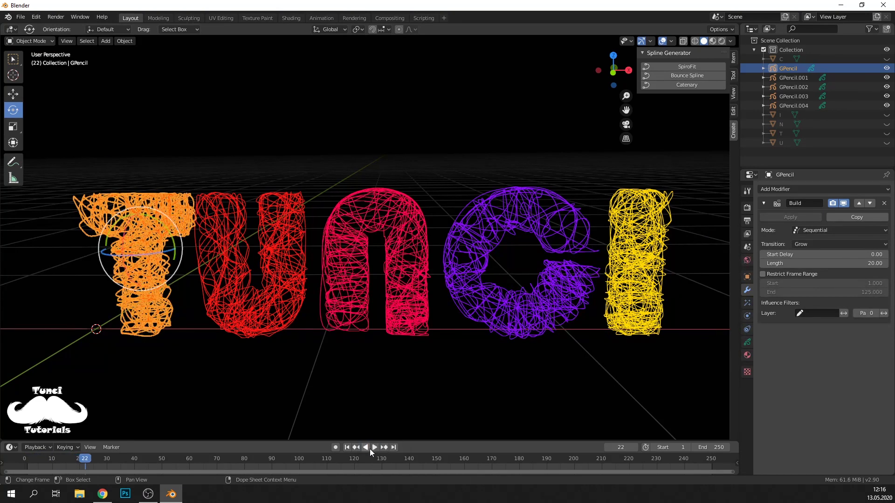
left_click(342, 381)
Step: Add a Build modifier to the red U with Start Delay 20 and Length 20
left_click(272, 297)
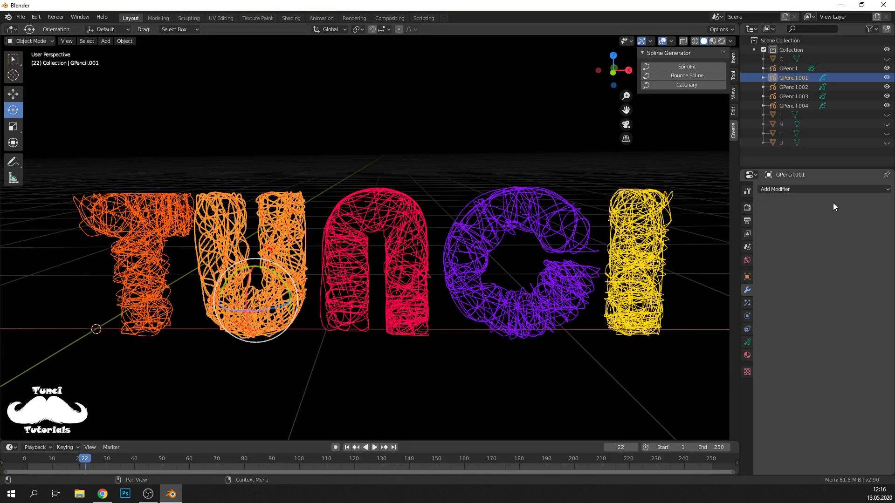
left_click(820, 188)
left_click(738, 225)
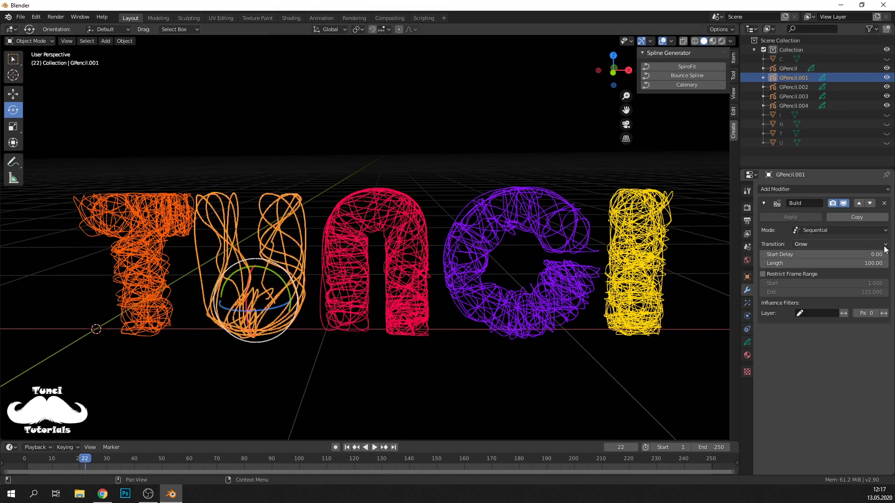
left_click(845, 256)
type("20")
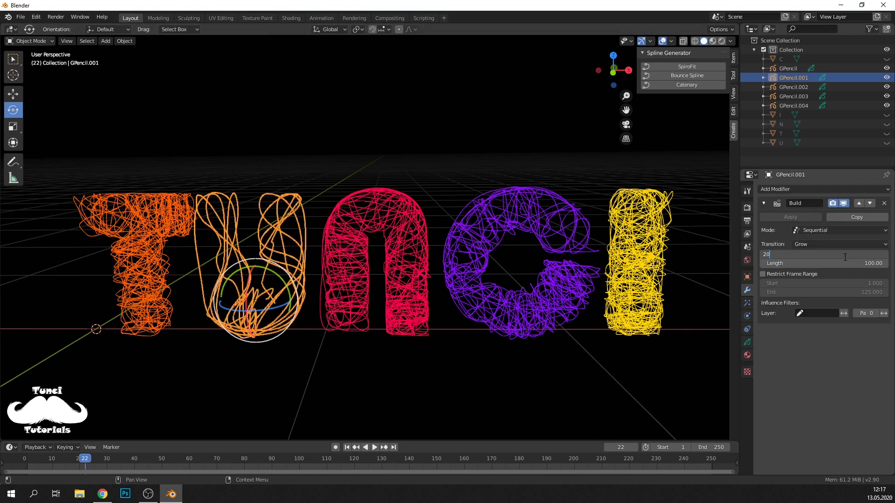
key("Return")
left_click(848, 263)
key("Return")
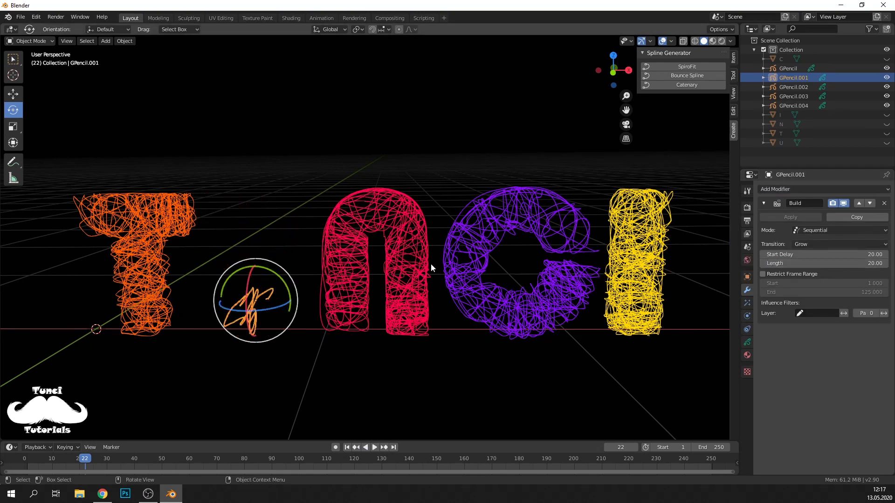
Step: Add a Build modifier to the pink n with Start Delay 40
left_click(391, 246)
left_click(840, 190)
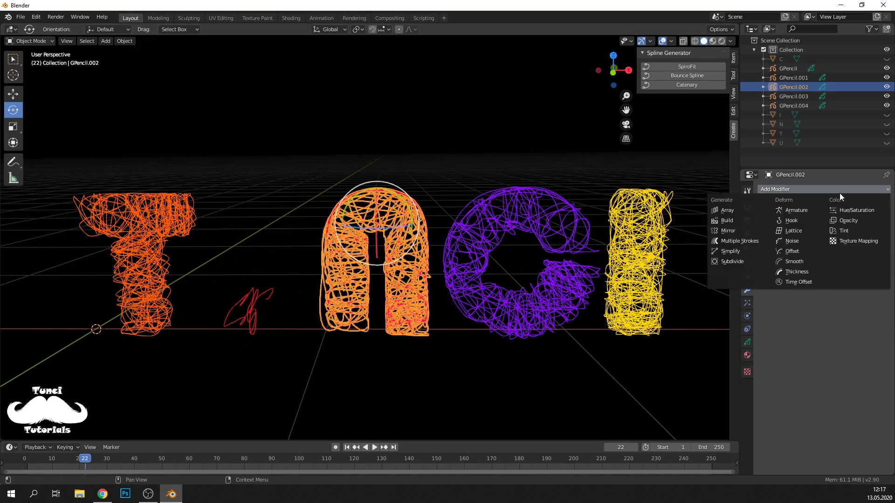
left_click(731, 220)
left_click(820, 254)
type("40")
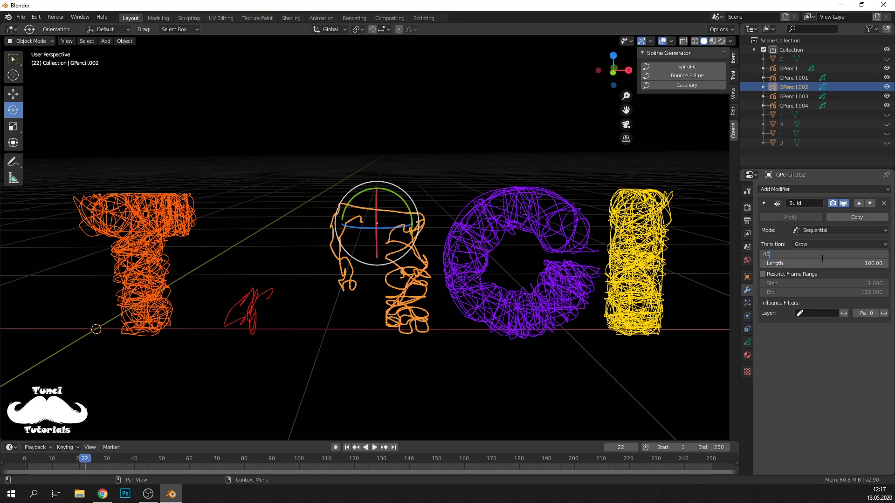
left_click(823, 263)
type("20")
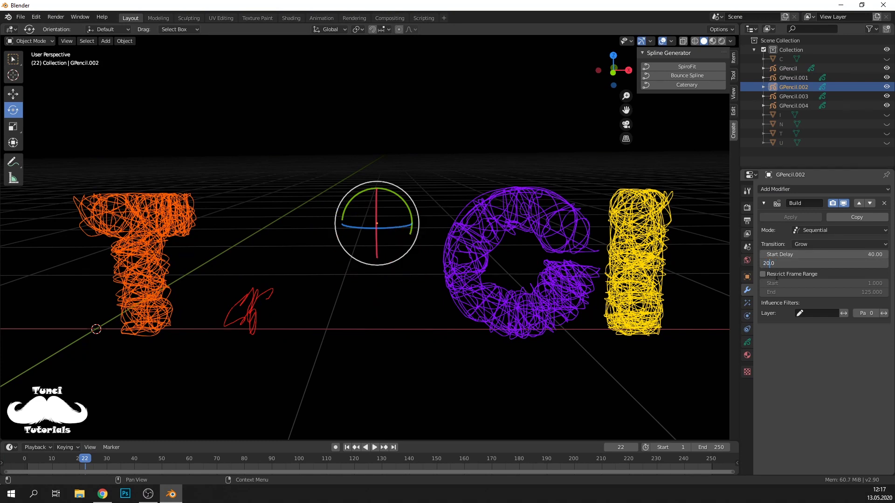
Step: Add a Build modifier to the purple C with Start Delay 60 and Length 20
left_click(554, 232)
left_click(799, 188)
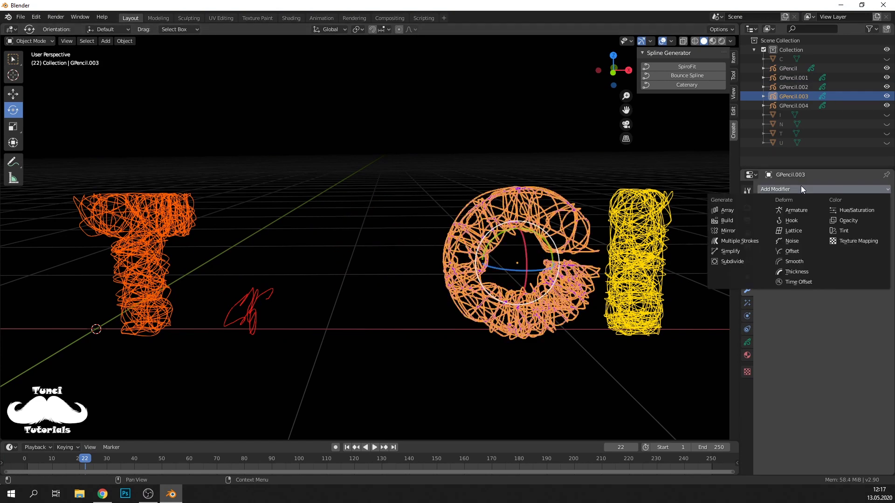
left_click(732, 222)
left_click(826, 254)
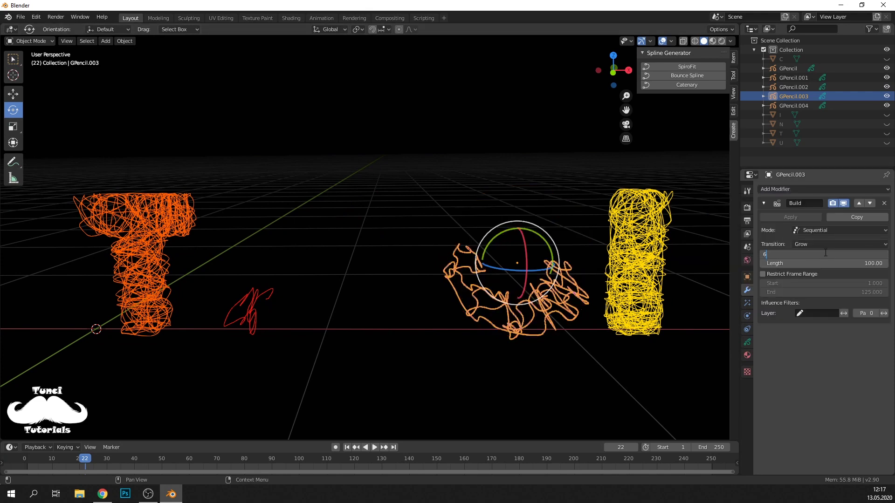
type("0")
key("Tab")
type("20")
key("Return")
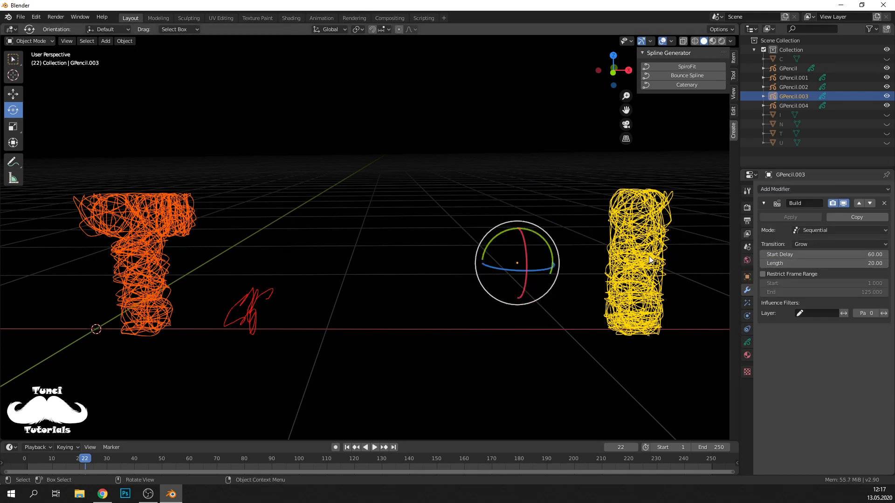
Step: Add a Build modifier to the yellow I with Start Delay 80 and Length 20
left_click(650, 259)
left_click(828, 189)
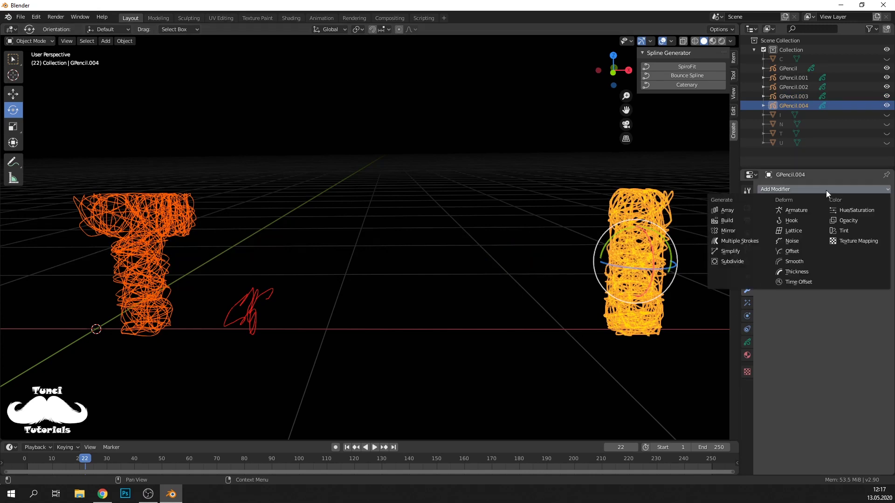
left_click(741, 220)
left_click(814, 254)
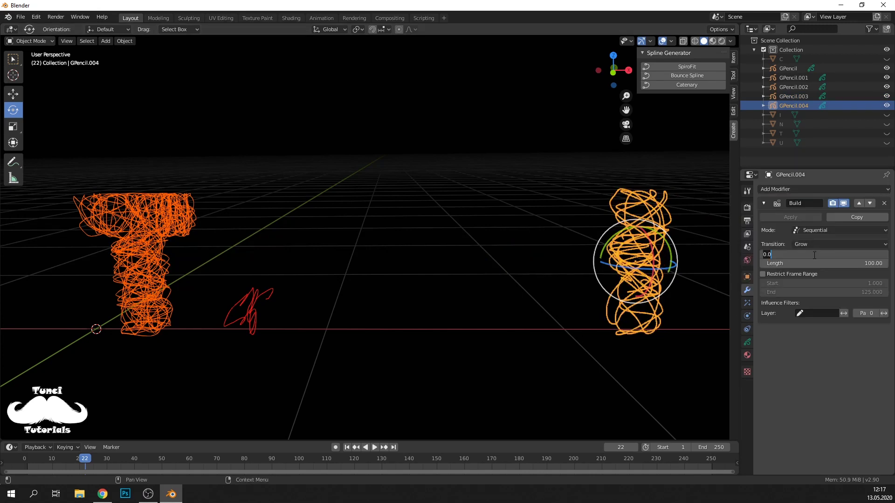
key("Tab")
type("20")
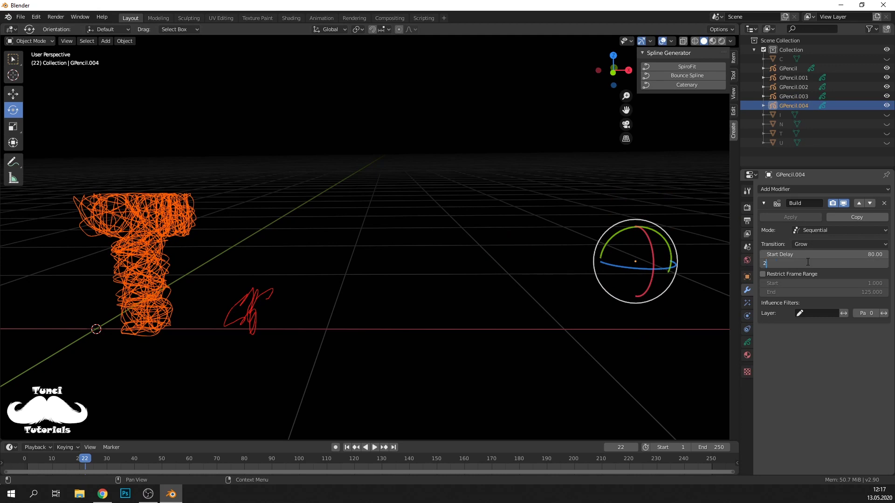
key("Return")
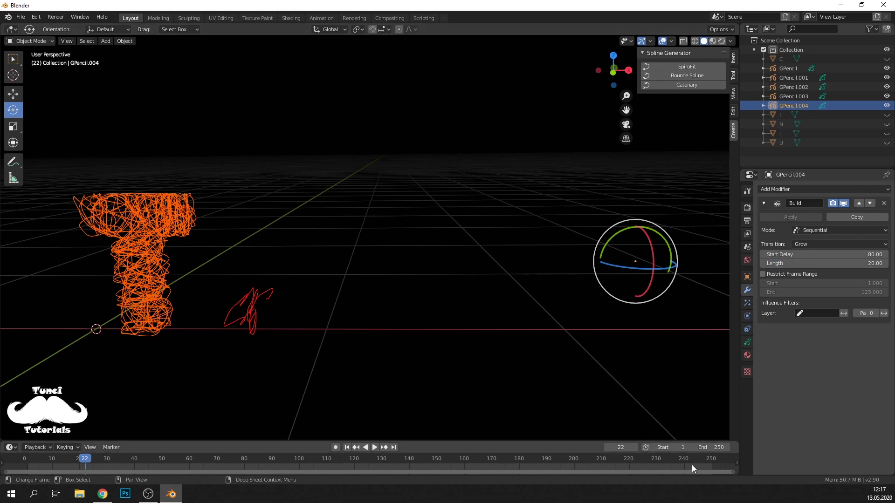
Step: Set the scene's end frame to 100
left_click(716, 447)
type("100")
key("Return")
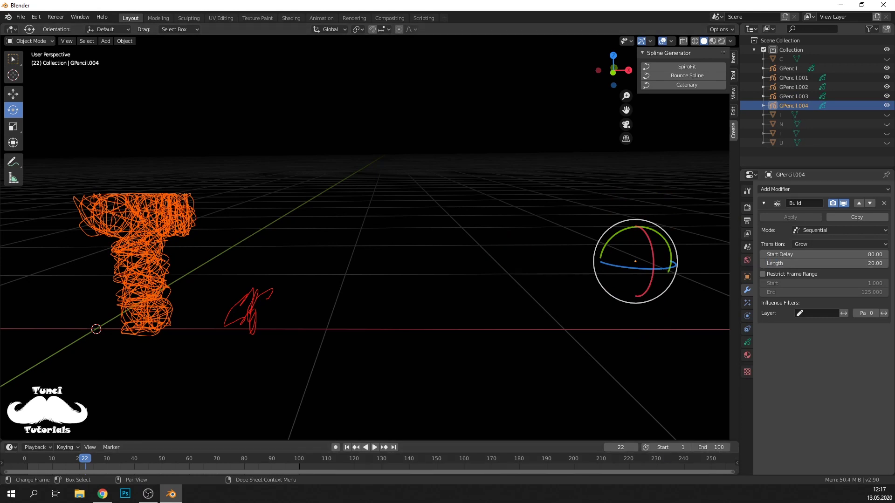
Step: Enlarge the timeline and play the animation from frame 1
left_click_drag(396, 442, 368, 308)
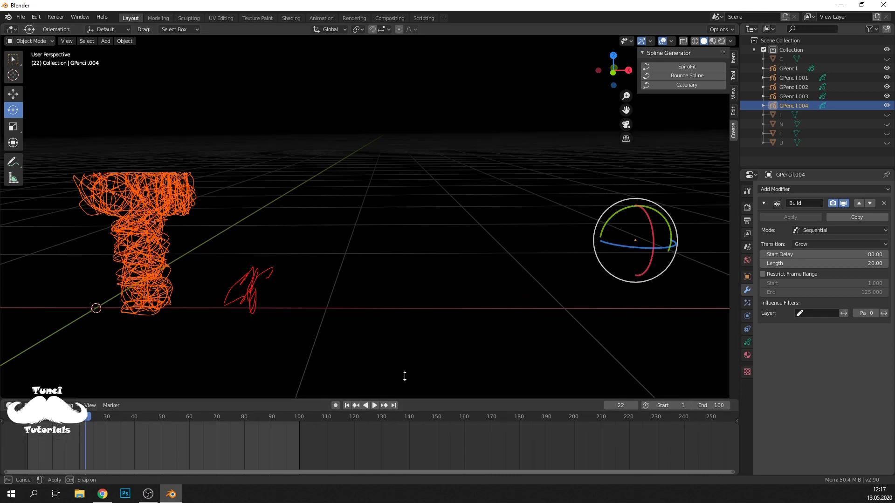
left_click(348, 314)
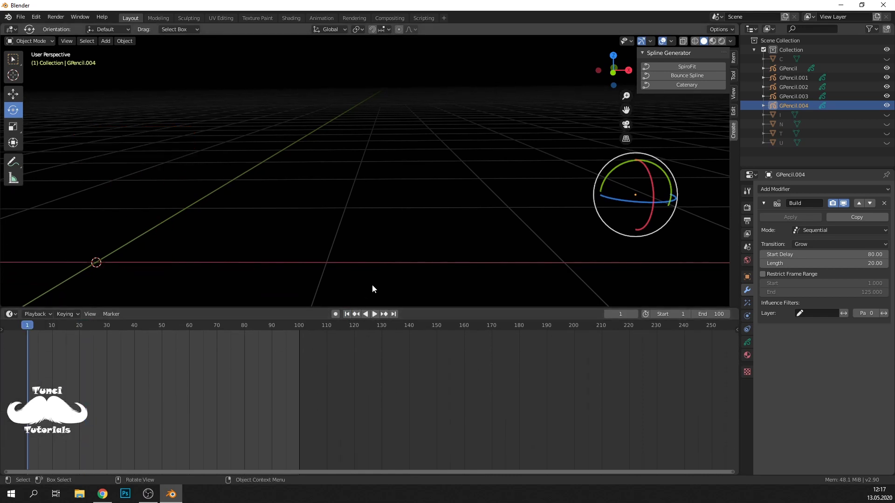
left_click(373, 313)
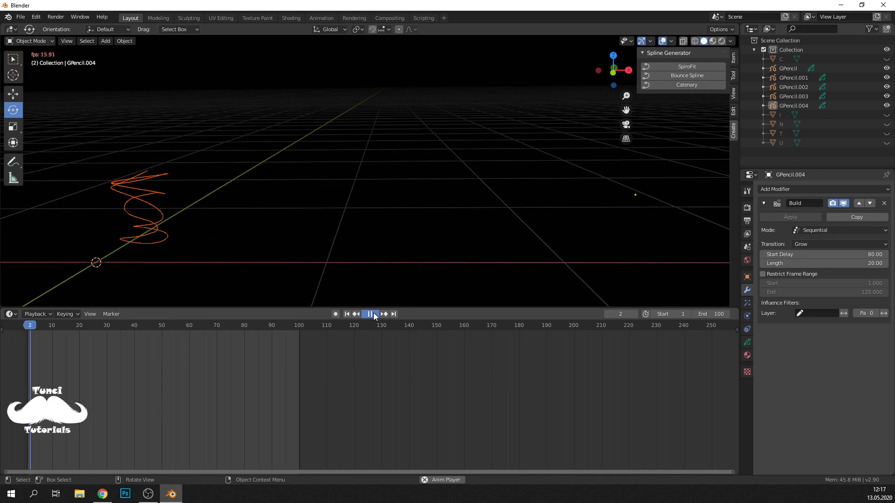
left_click(373, 313)
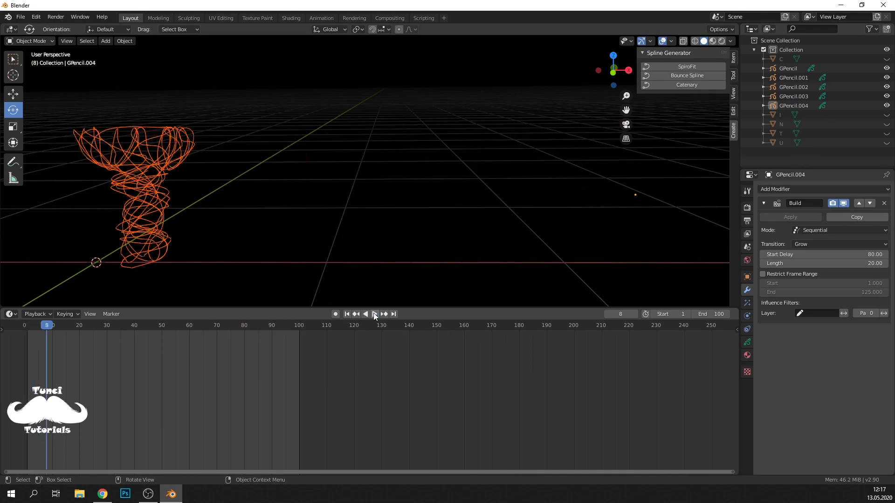
Step: Change the end frame to 120 and replay from frame 1 to watch letters build
double_click(698, 314)
type("120")
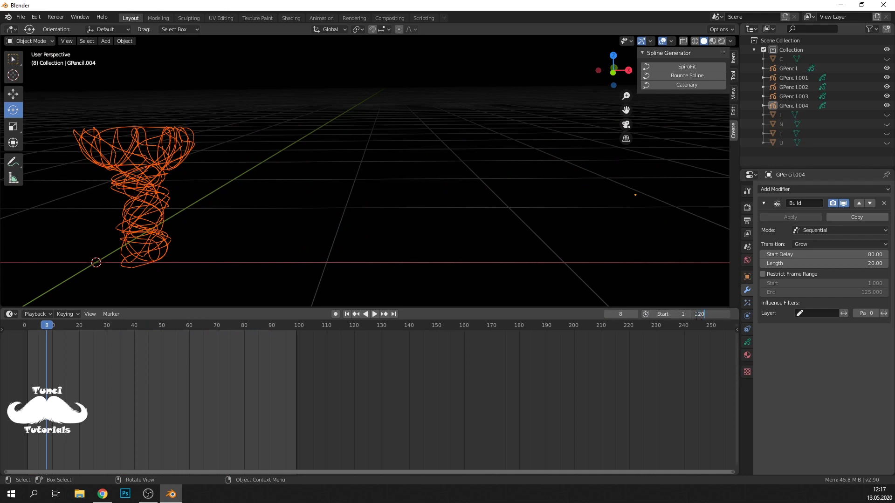
key("Return")
left_click(346, 314)
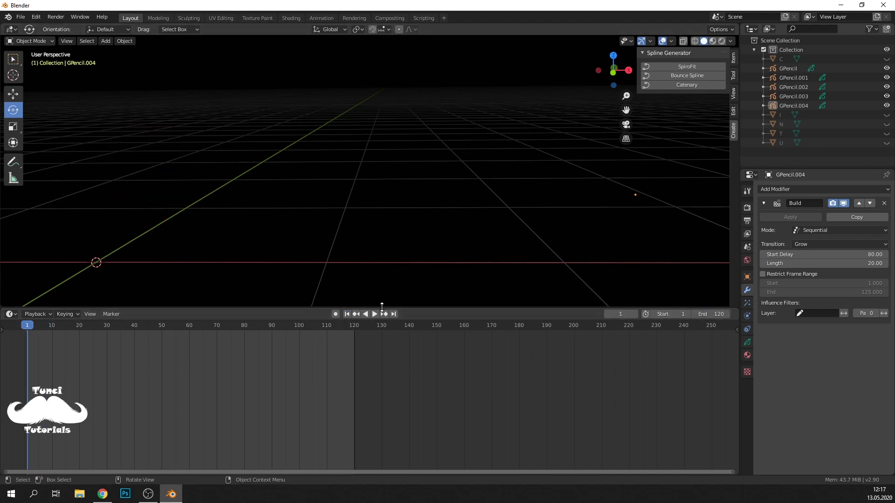
left_click(374, 314)
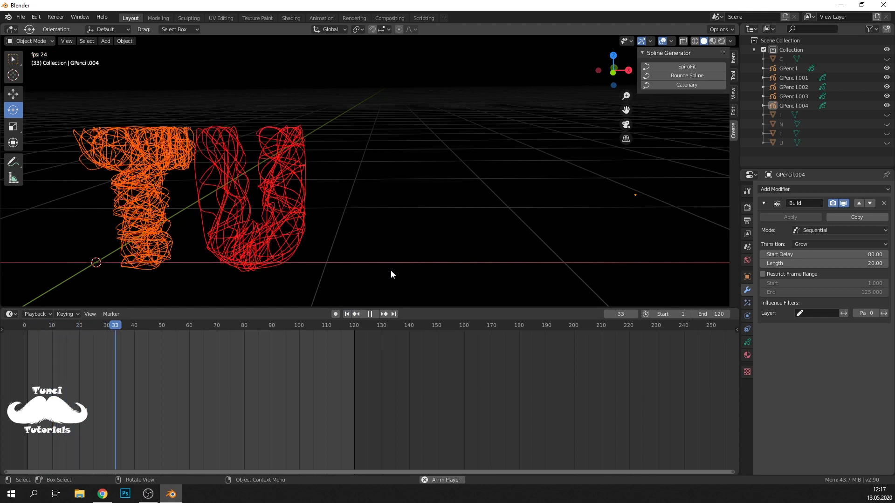